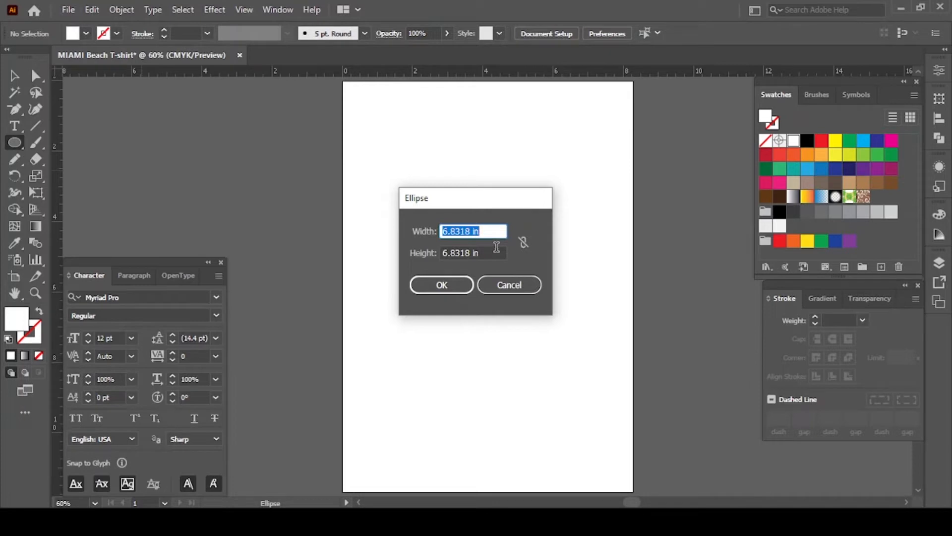
Step: Create a circle with a width and height of 6 in
type("6")
key("Tab")
type("6")
key("Return")
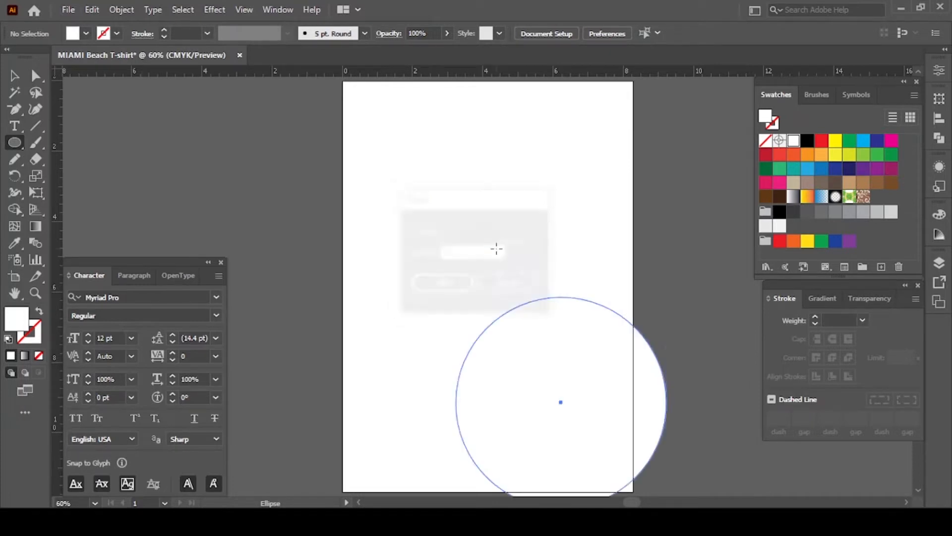
Step: Center the circle on the artboard horizontally and vertically, and fill it with the bright pink swatch
key("v")
left_click(594, 34)
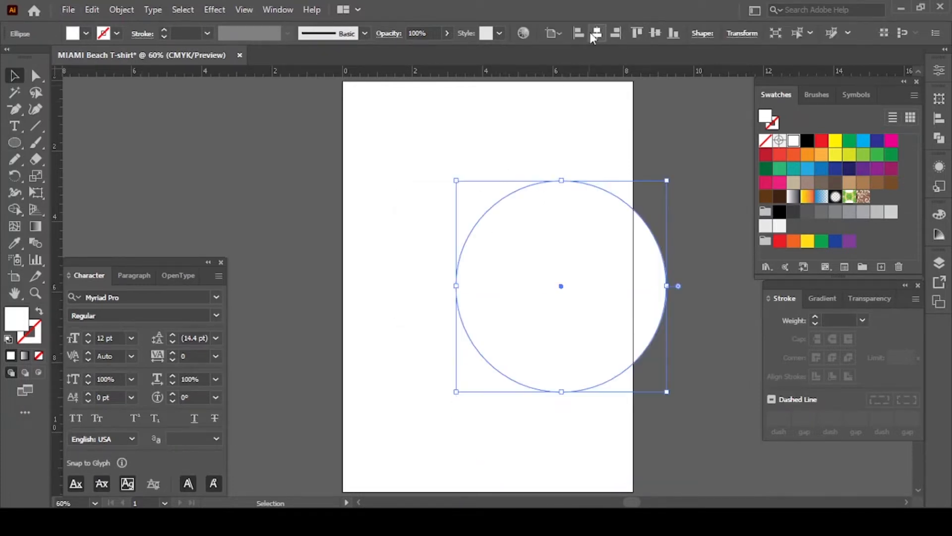
left_click(595, 34)
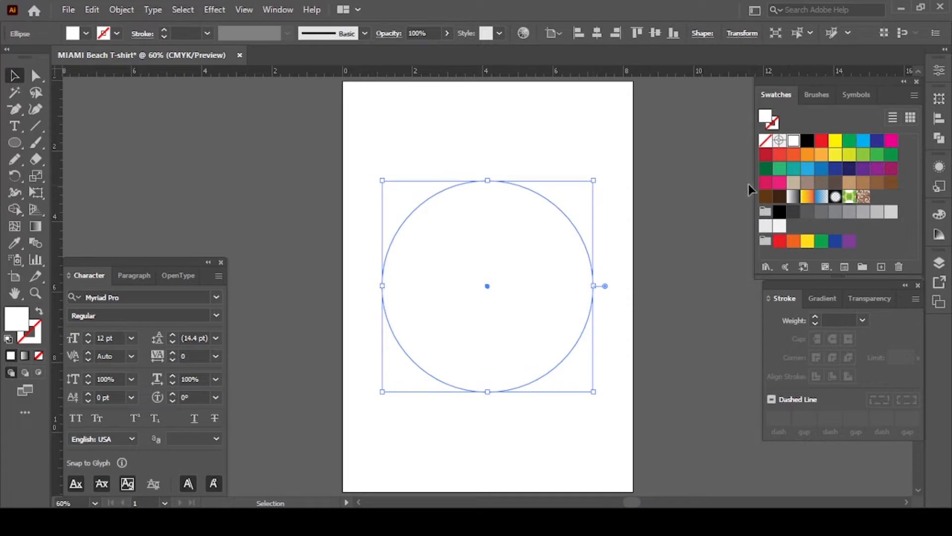
left_click(780, 183)
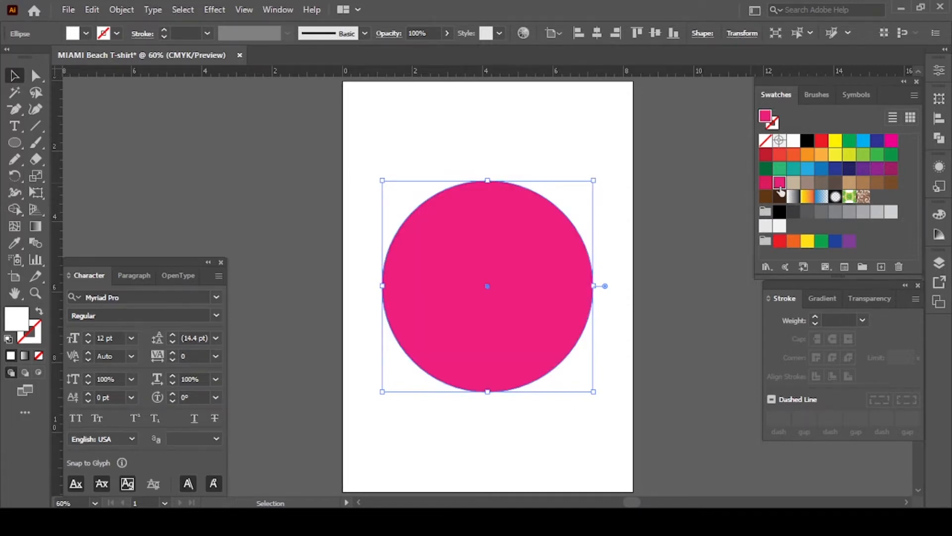
left_click(621, 231)
Step: Draw a rectangle that covers the whole artboard
right_click(15, 142)
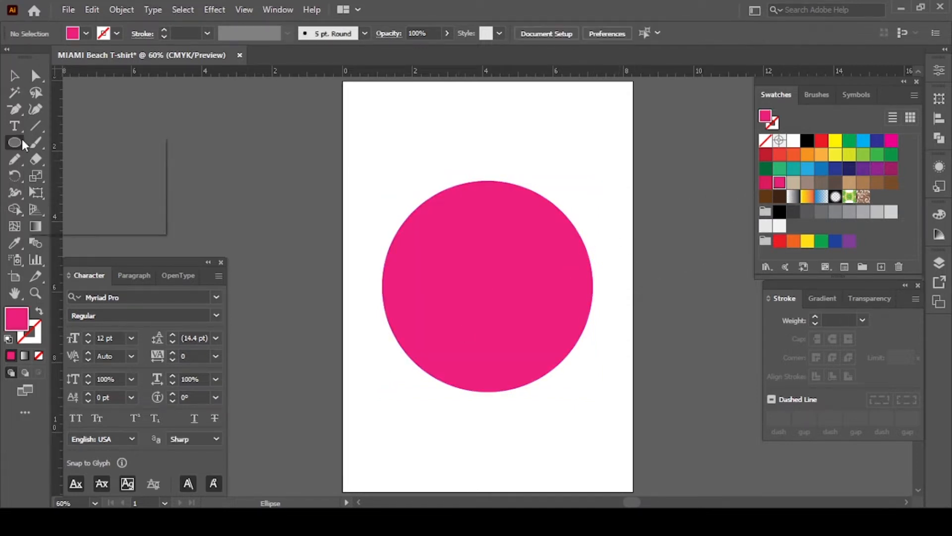
left_click(94, 147)
left_click_drag(342, 82, 633, 491)
key("v")
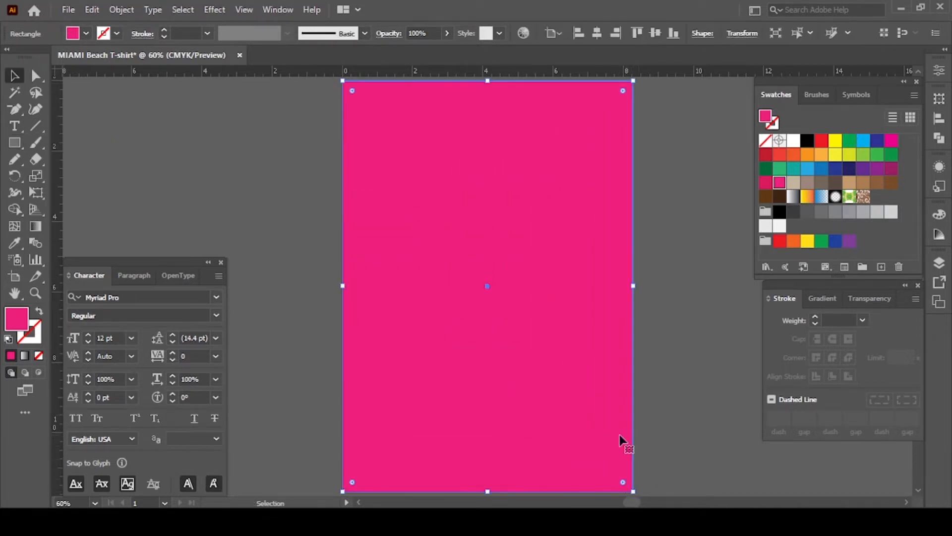
Step: Fill the artboard-sized rectangle with colour 272a39 and send it behind the circle
double_click(20, 319)
type("272a39")
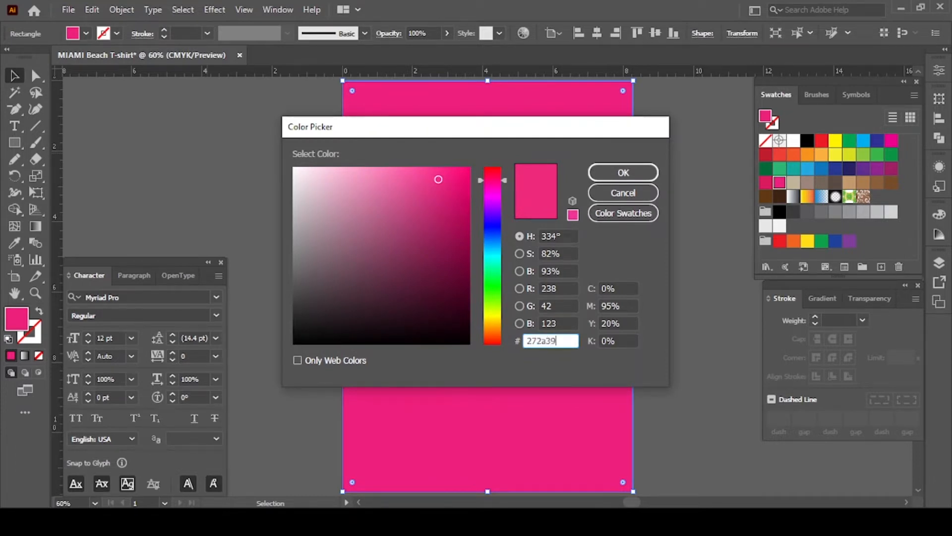
key("Return")
key("ctrl+shift+bracketleft")
left_click(297, 233)
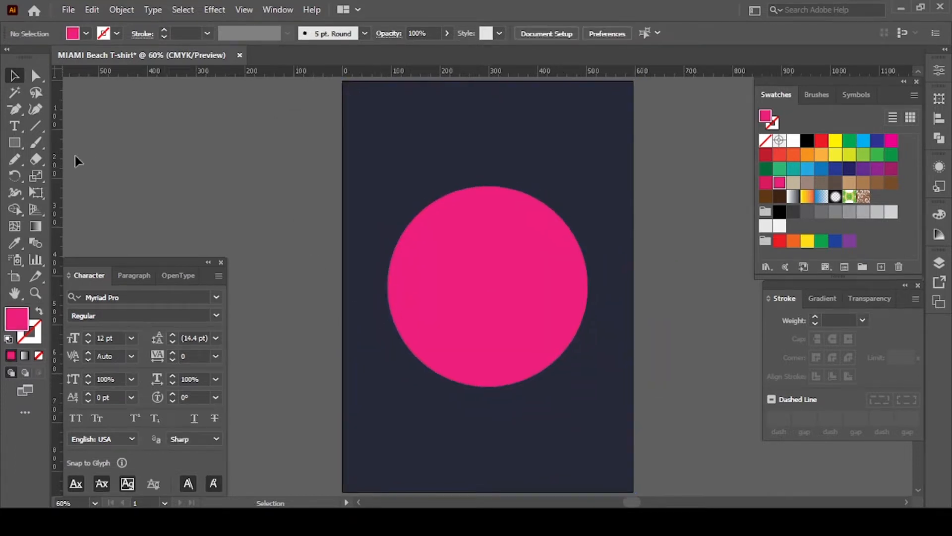
Step: Draw a horizontal line across the artboard along the circle's top edge, with a white 2 pt stroke
left_click(36, 126)
left_click_drag(350, 186, 633, 186)
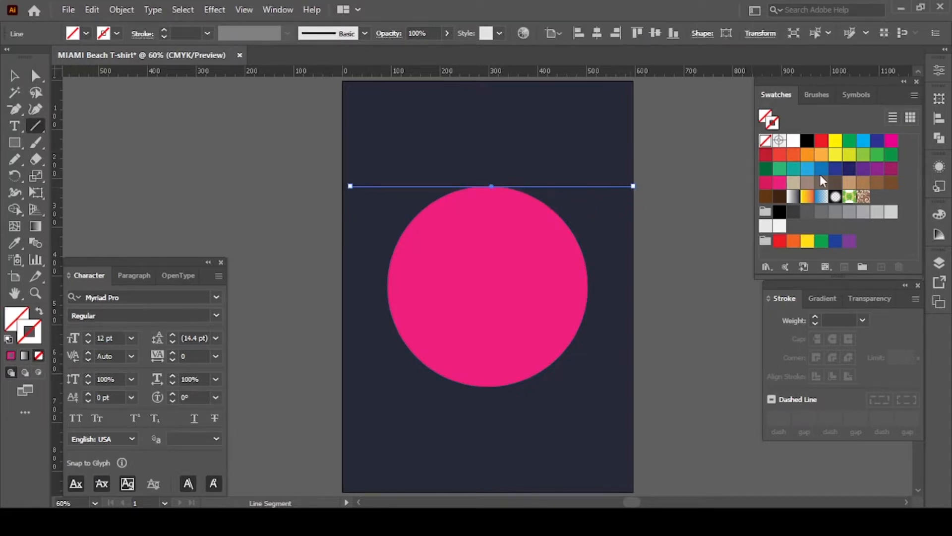
key("v")
left_click(841, 321)
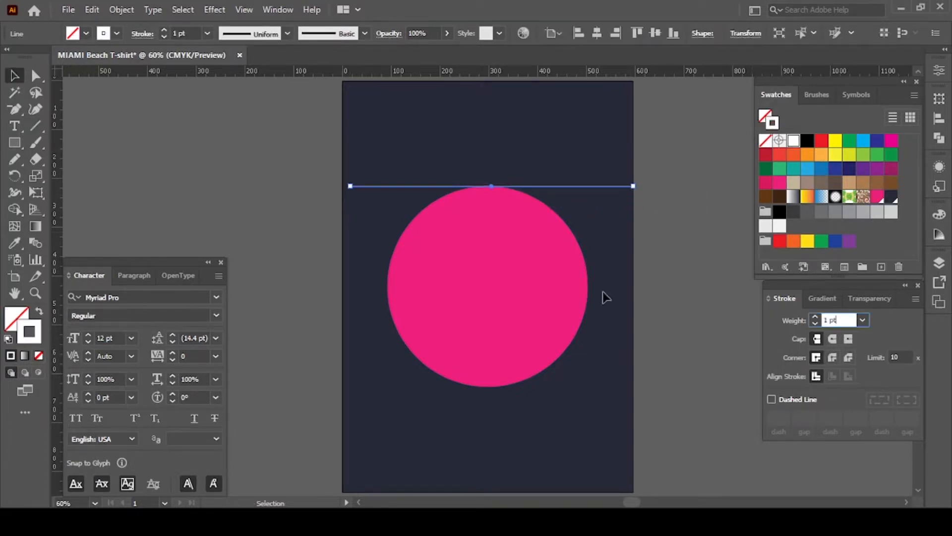
key("Up")
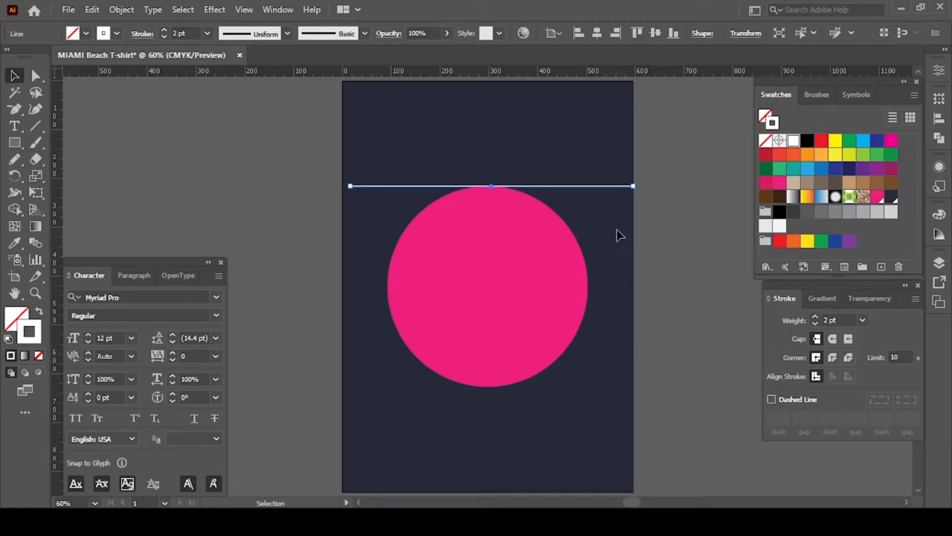
left_click(620, 234)
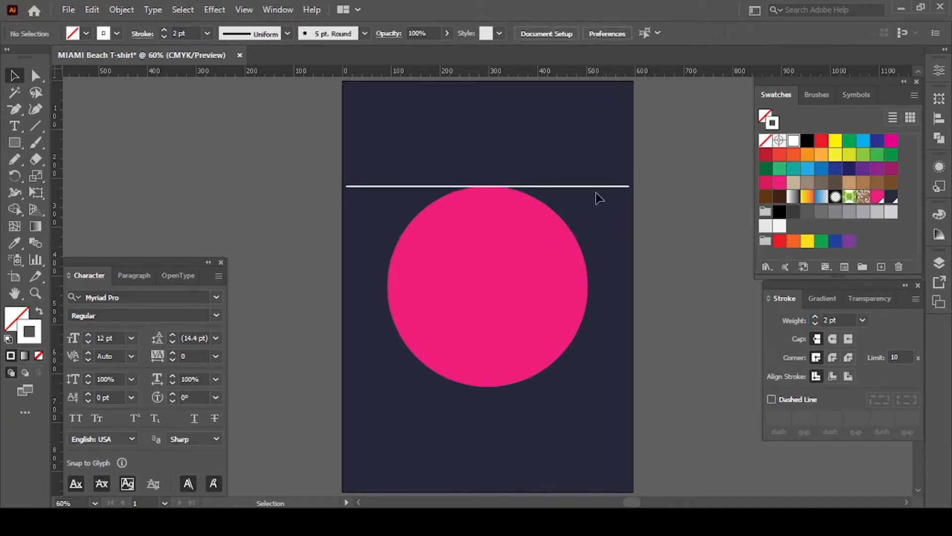
Step: Copy the line to the circle's bottom edge and add ten evenly stepped copies below the top line
left_click_drag(599, 189, 585, 394)
left_click(580, 194)
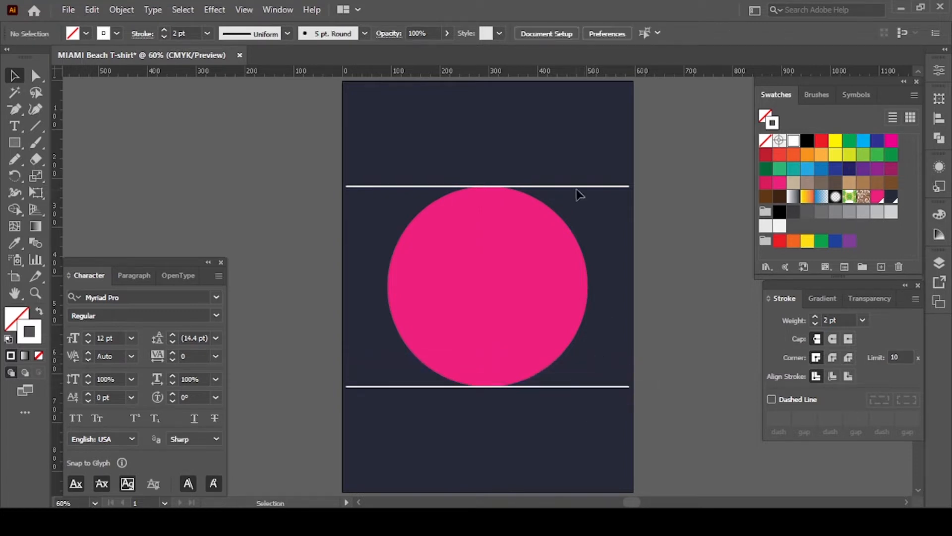
left_click_drag(574, 192, 575, 204)
key("ctrl+d")
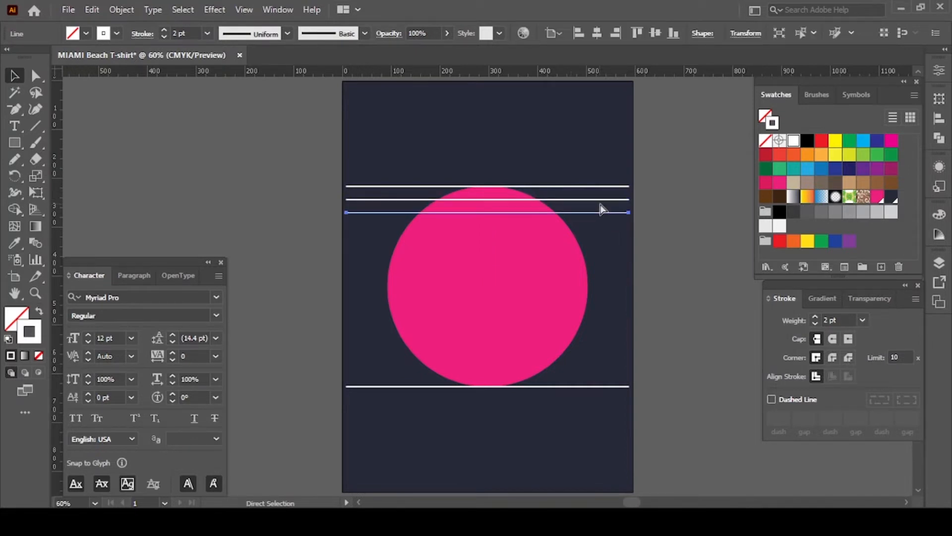
key("ctrl+d")
key("ctrl+d")
key("ctrl+d")
key("ctrl+d")
key("ctrl+d")
key("ctrl+d")
key("ctrl+d")
key("ctrl+d")
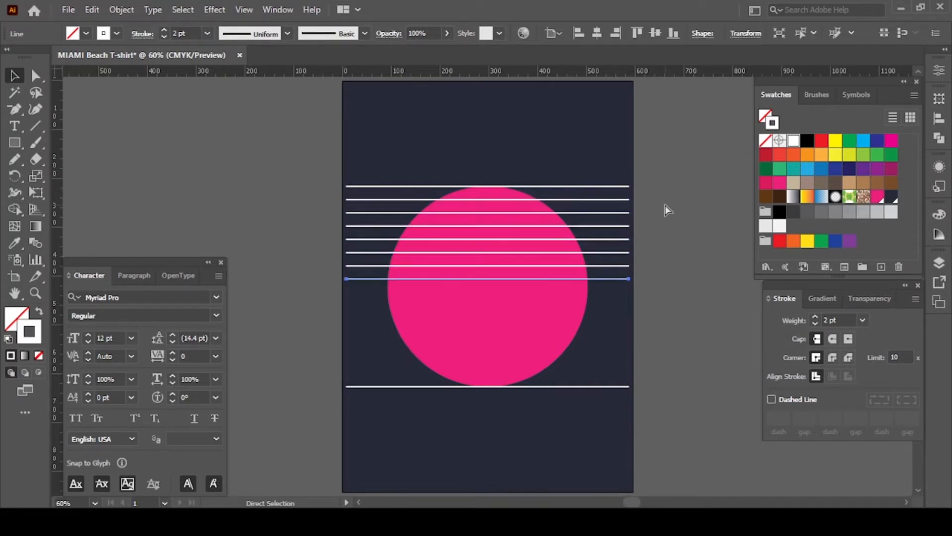
key("v")
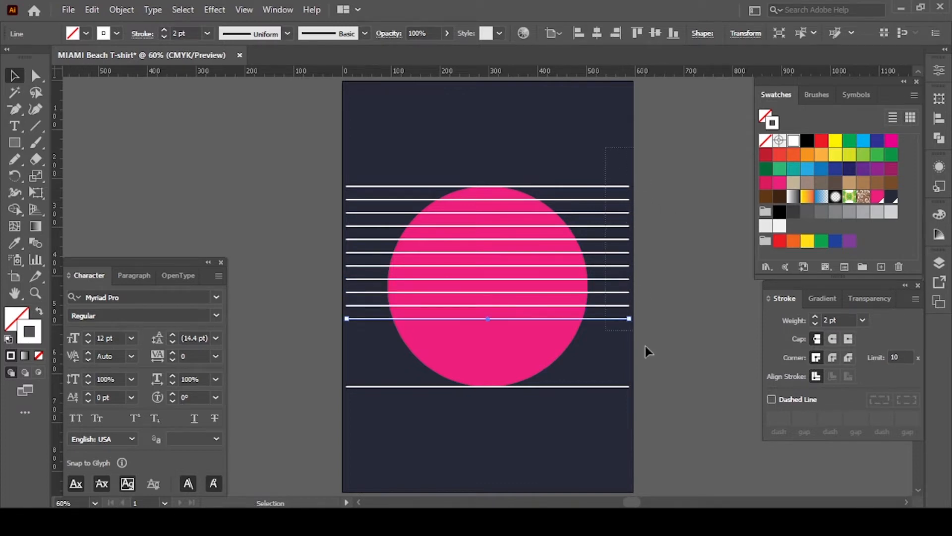
Step: Distribute all the horizontal lines evenly between the circle's top and bottom edges
key("ctrl+a")
left_click(551, 33)
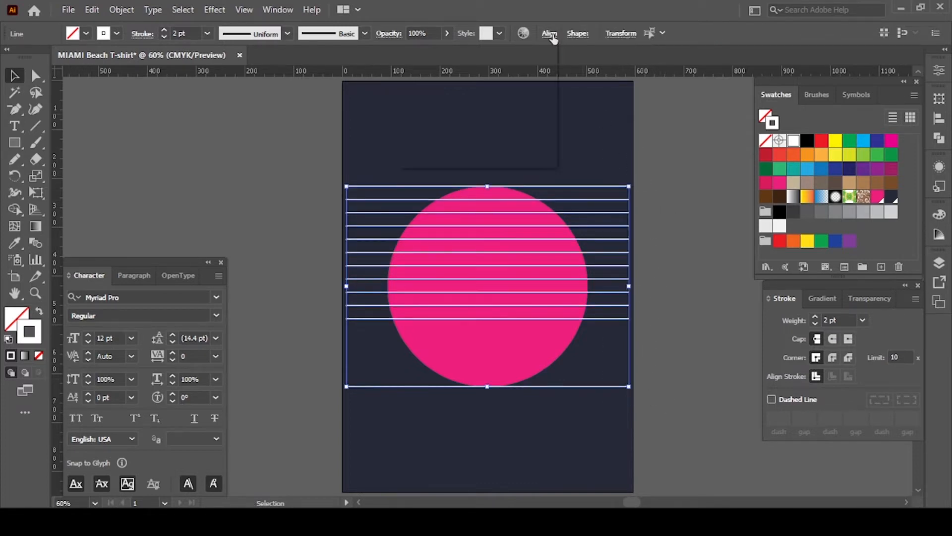
left_click(433, 115)
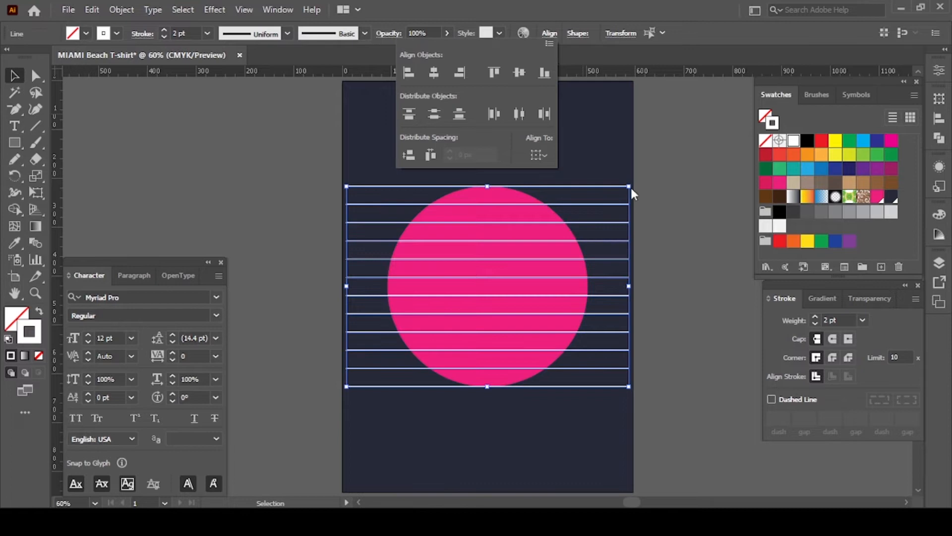
left_click(689, 192)
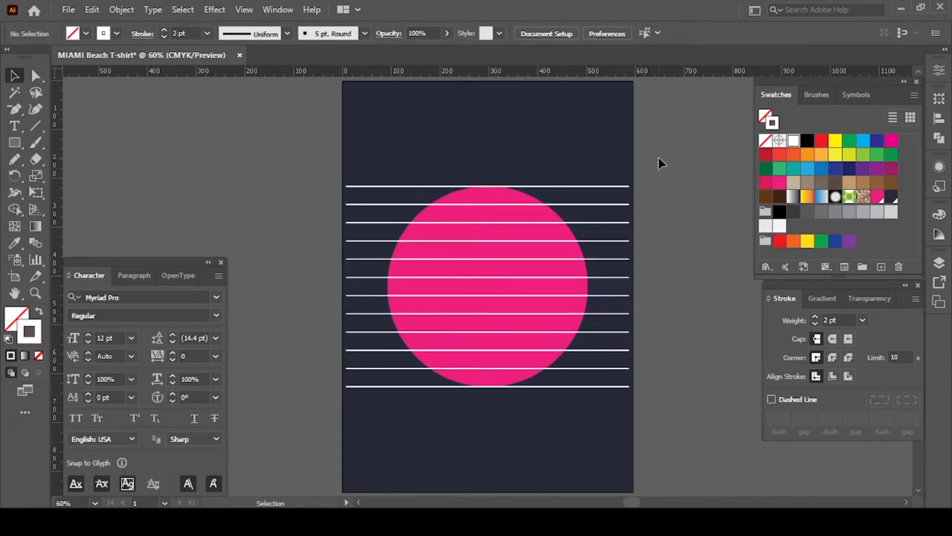
Step: Delete the topmost and bottommost lines that touch the circle's edges
left_click(584, 188)
key("Delete")
left_click(560, 386)
key("Delete")
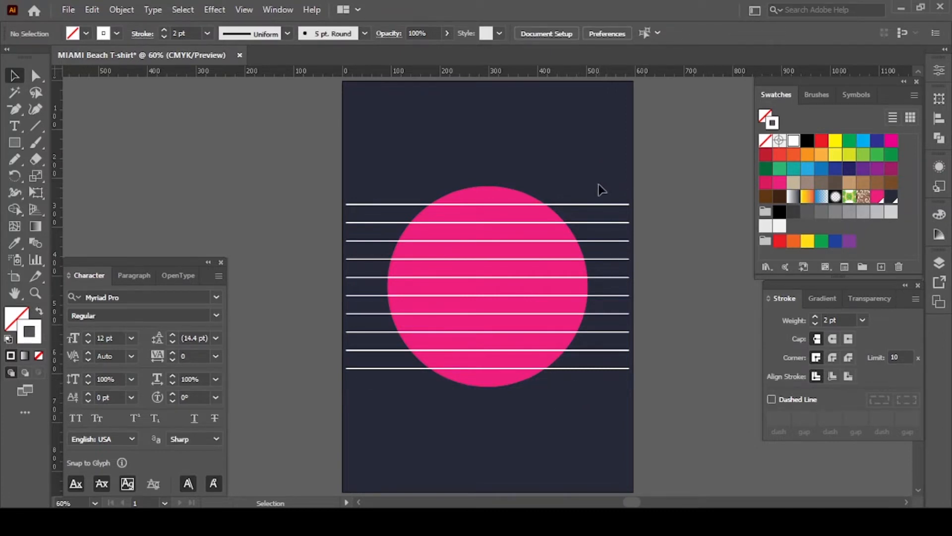
Step: Recolour the remaining horizontal lines with the dark navy swatch that matches the background
left_click_drag(600, 187, 660, 367)
left_click(889, 198)
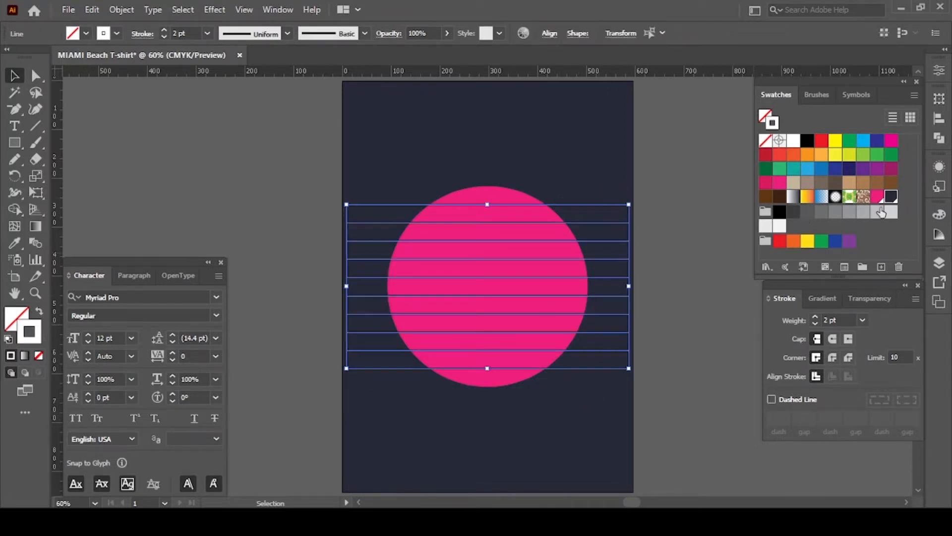
left_click(656, 367)
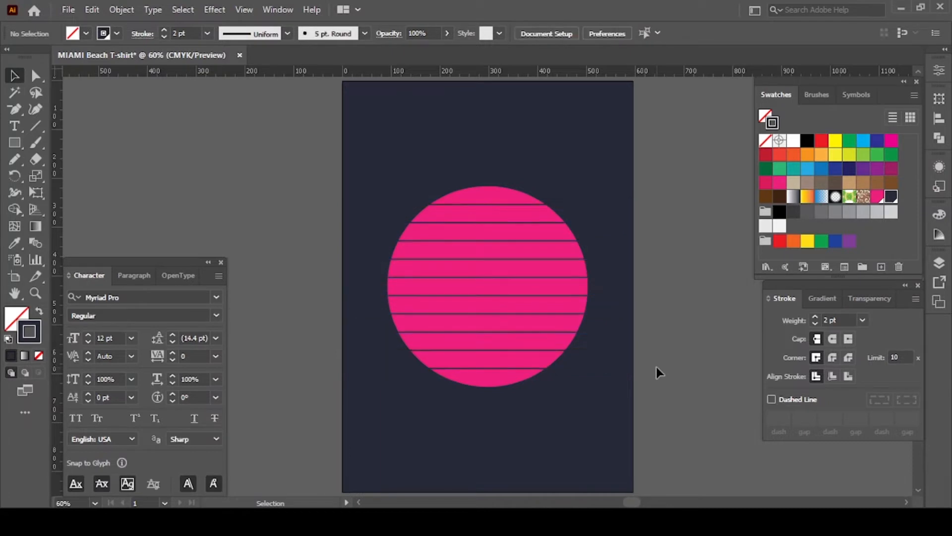
Step: Apply a linear gradient fill to the pink circle
left_click(513, 379)
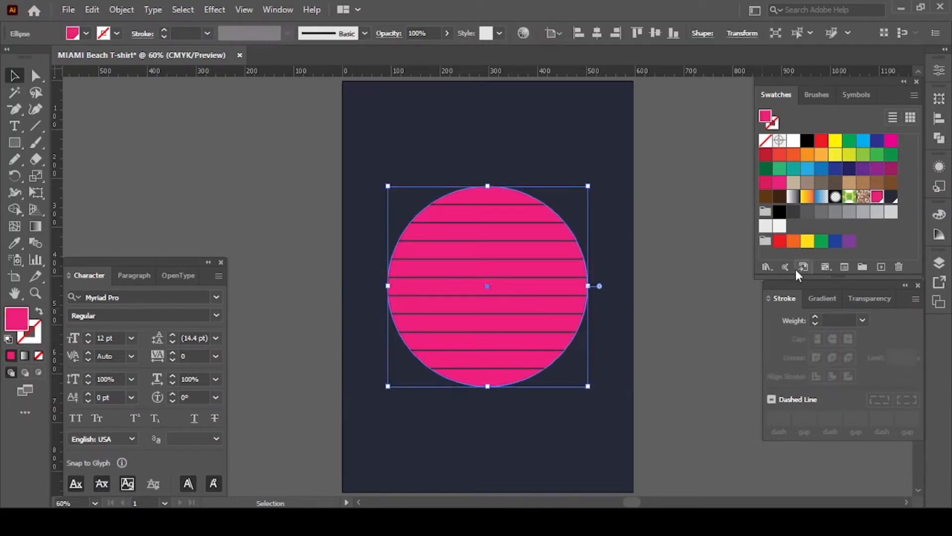
left_click(832, 299)
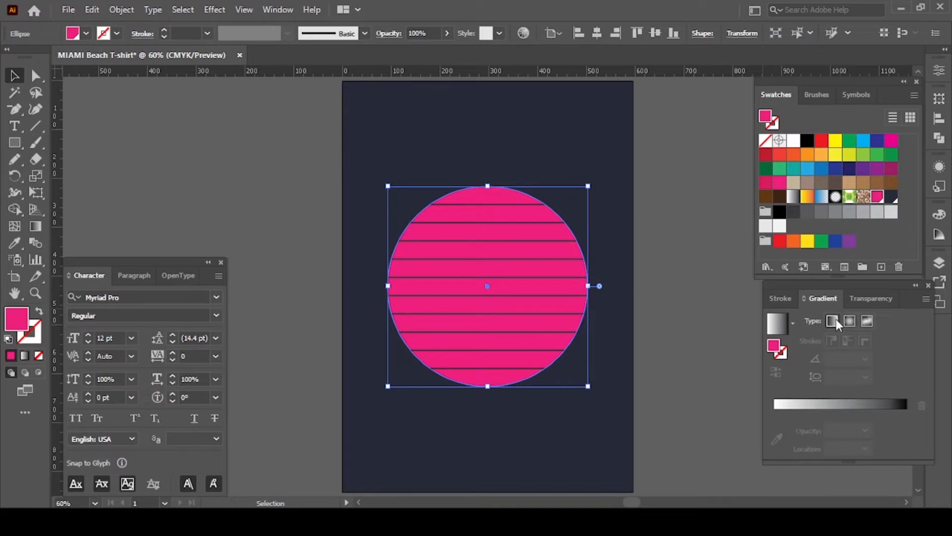
left_click(833, 322)
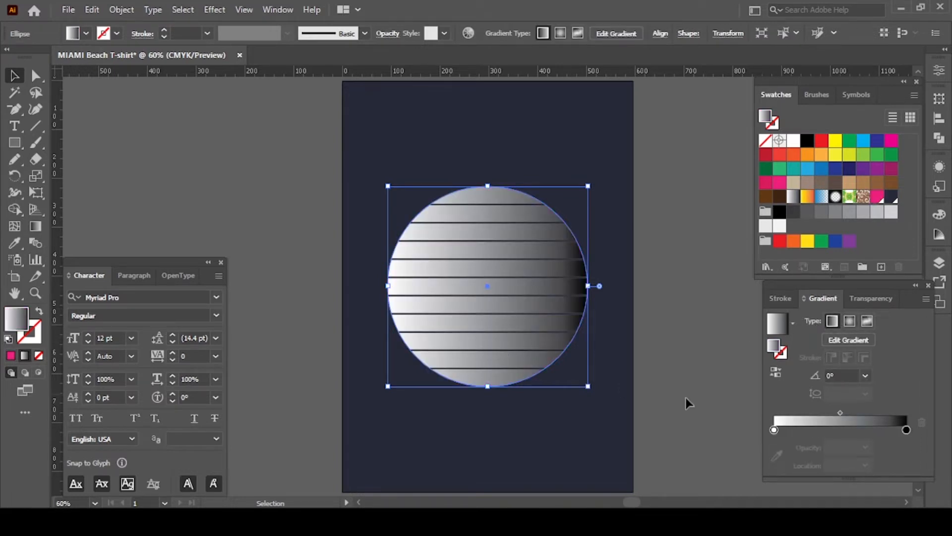
Step: Set the circle's gradient angle to 46° and the starting stop's colour to ef4c72
left_click(774, 429)
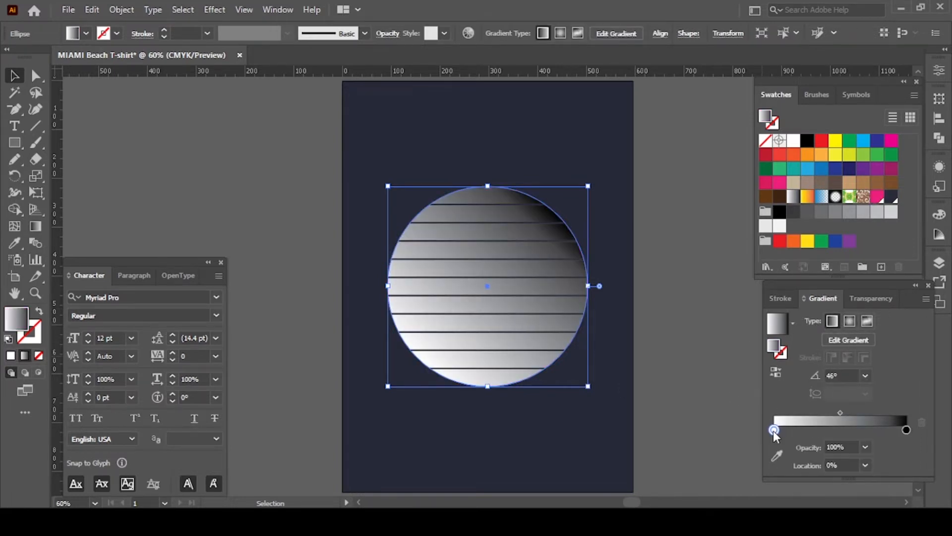
left_click(775, 456)
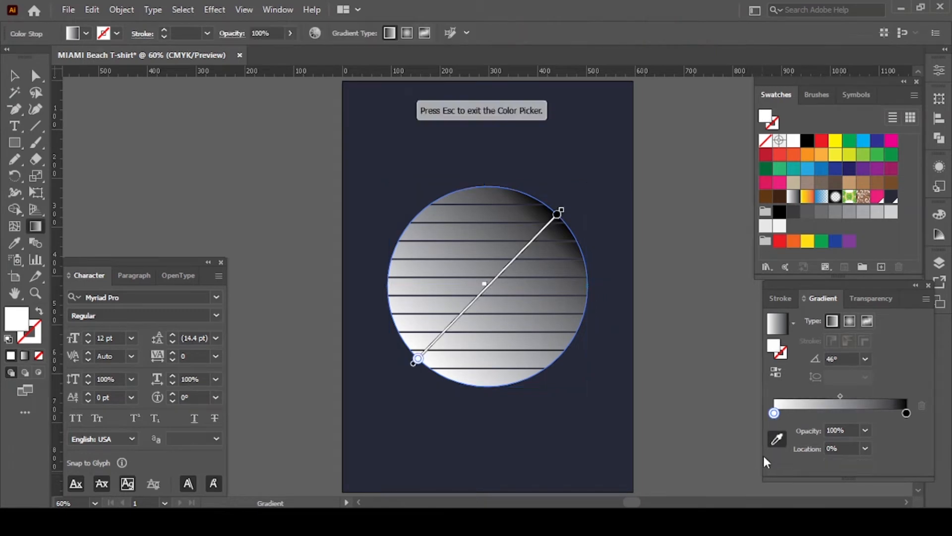
double_click(9, 321)
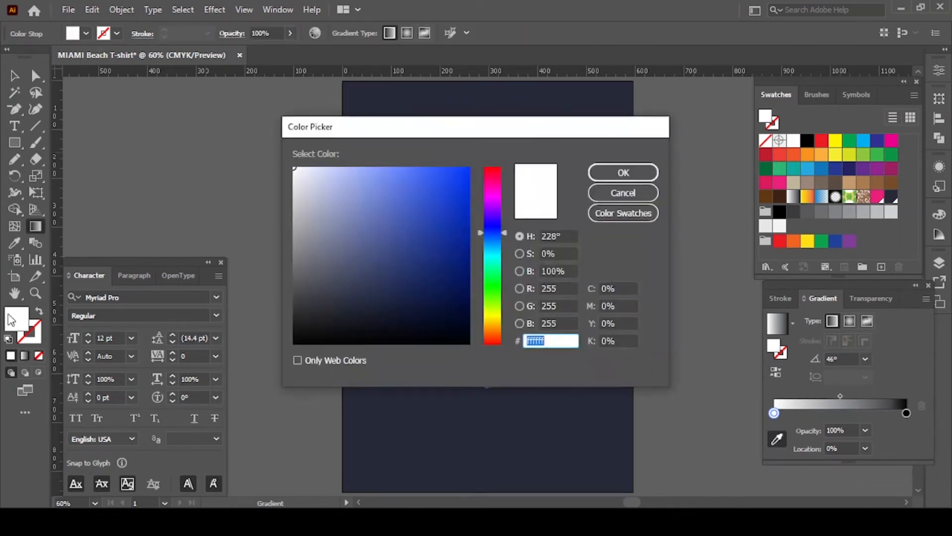
type("ef4c72")
key("Return")
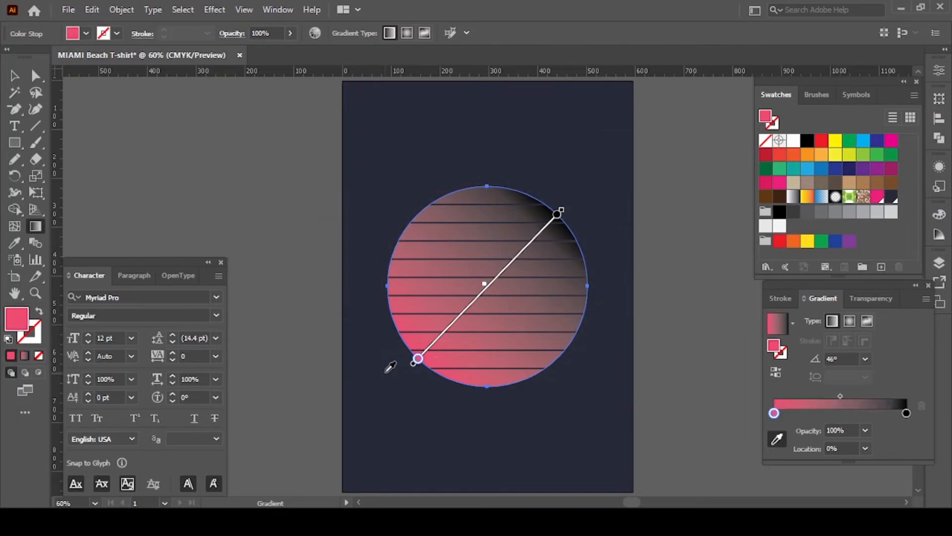
Step: Set the ending stop of the circle's gradient to colour ea8fb1
left_click(906, 413)
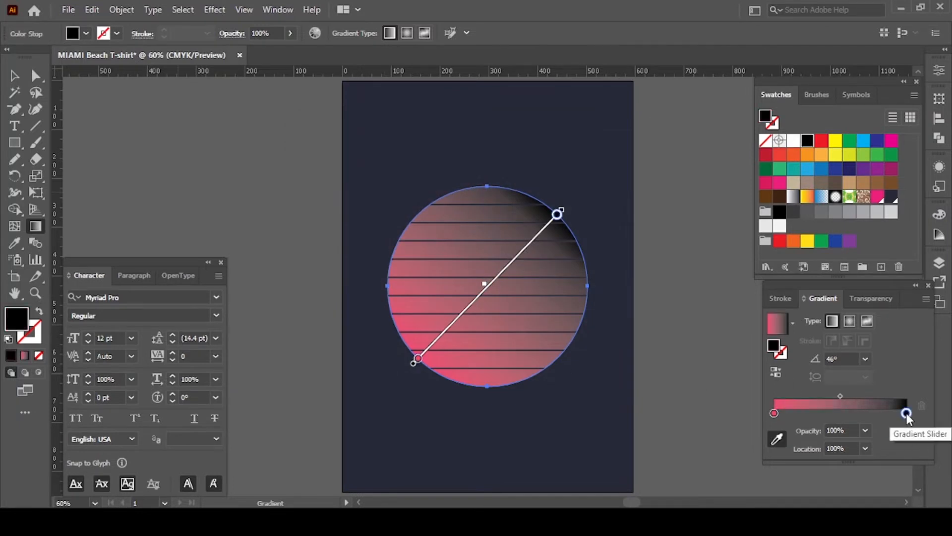
double_click(16, 319)
type("ea8fb1")
key("Return")
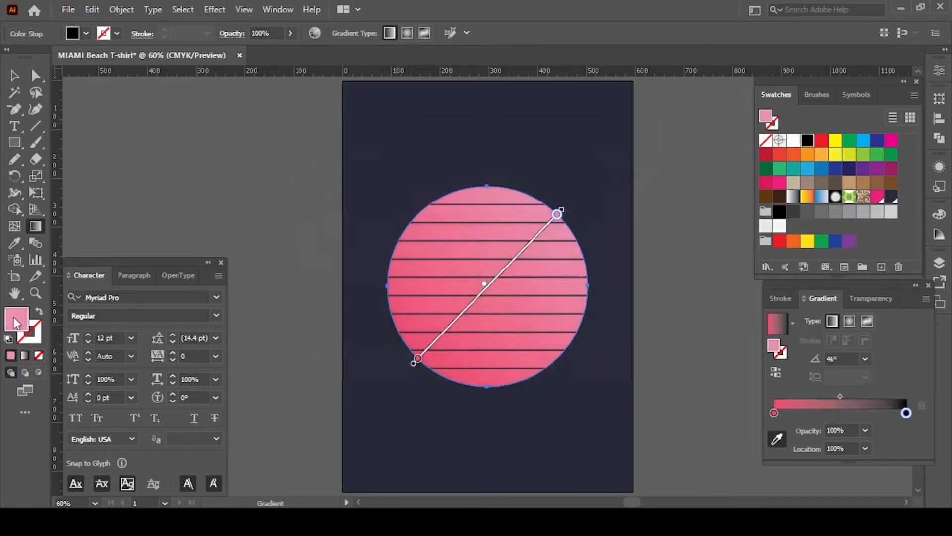
key("v")
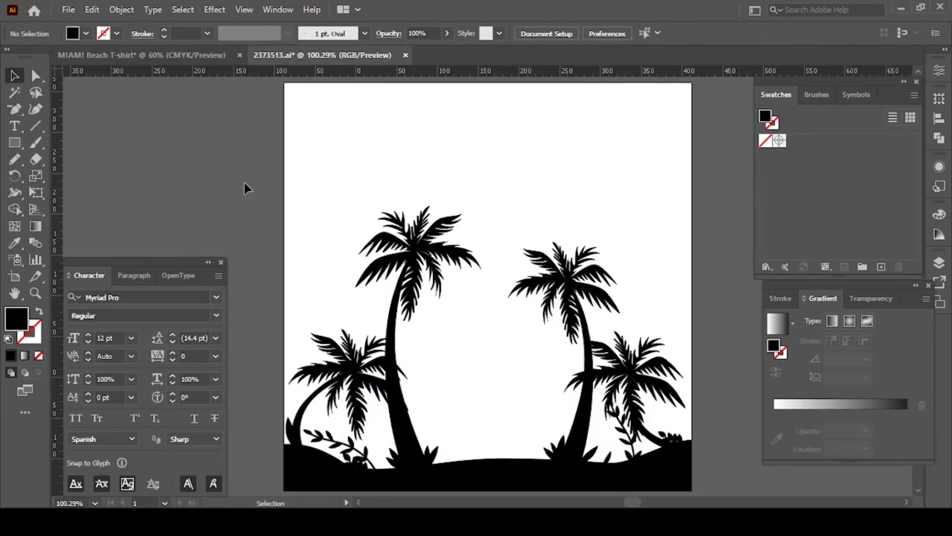
Step: Copy the palm tree silhouette from 2373513.ai into the MIAMI Beach T-shirt document and position it over the circle's lower part
left_click(577, 281)
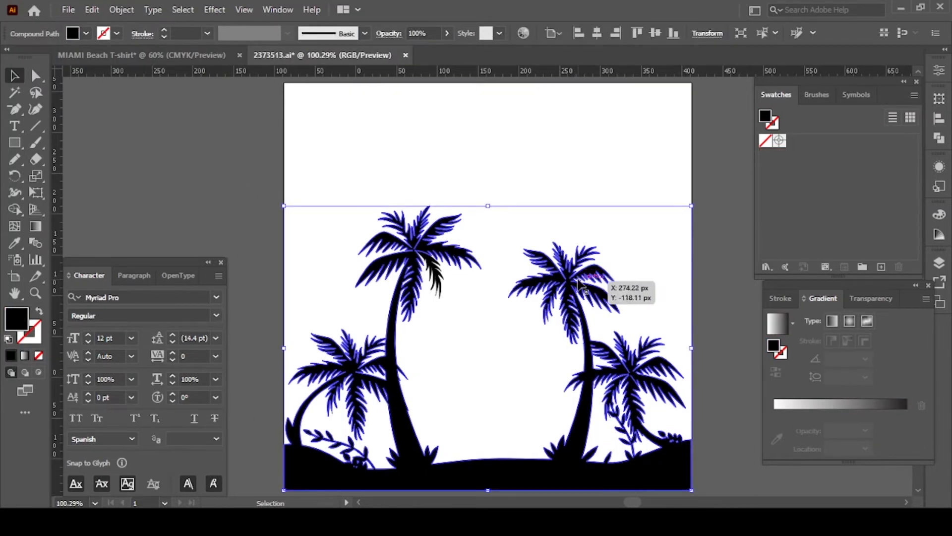
left_click(191, 58)
key("ctrl+v")
mouse_move(595, 371)
left_mouse_down()
mouse_move(575, 392)
mouse_move(573, 414)
mouse_move(595, 379)
left_mouse_up()
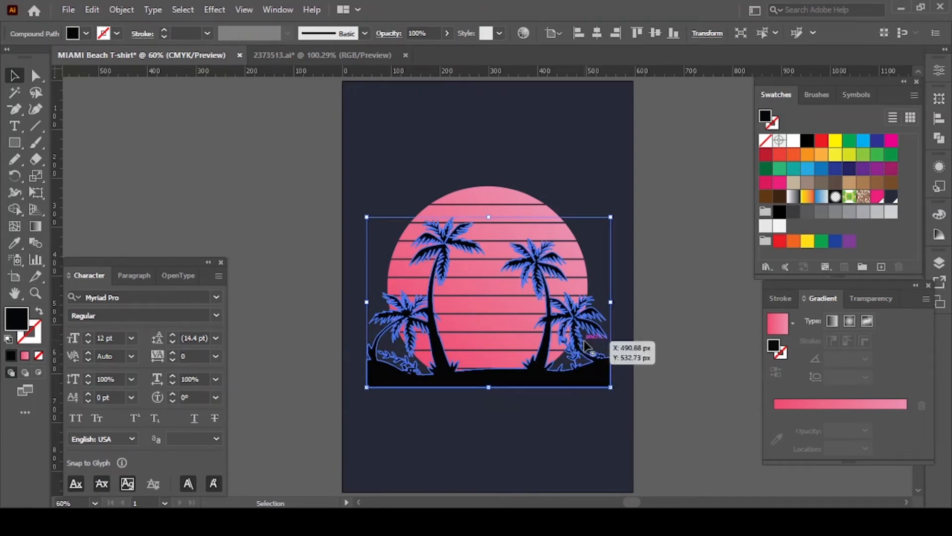
Step: Draw a freehand Pencil shape around the left-hand palms and subtract it from the silhouette with Minus Front
key("n")
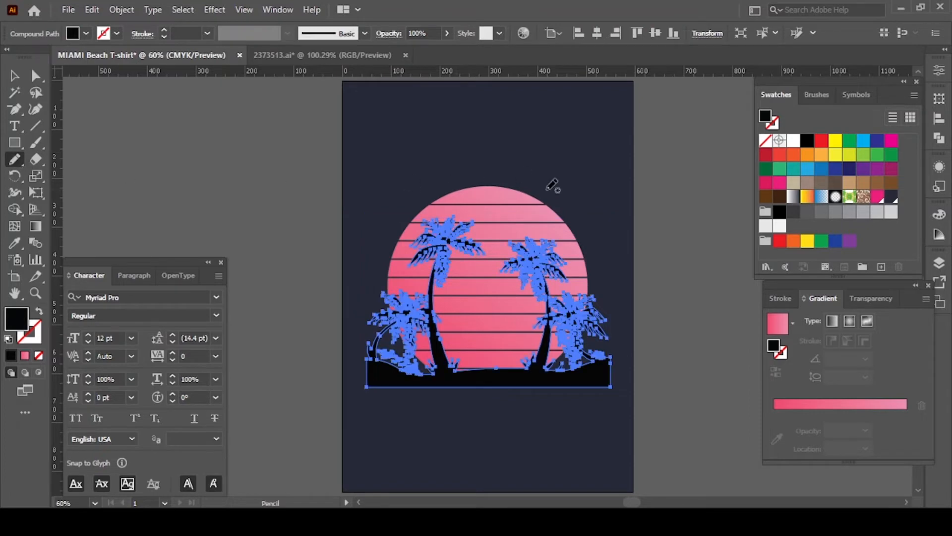
mouse_move(542, 183)
left_mouse_down()
mouse_move(504, 213)
mouse_move(483, 310)
mouse_move(484, 374)
mouse_move(425, 440)
mouse_move(309, 222)
mouse_move(409, 168)
mouse_move(546, 182)
left_mouse_up()
key("v")
left_click(566, 370, "shift")
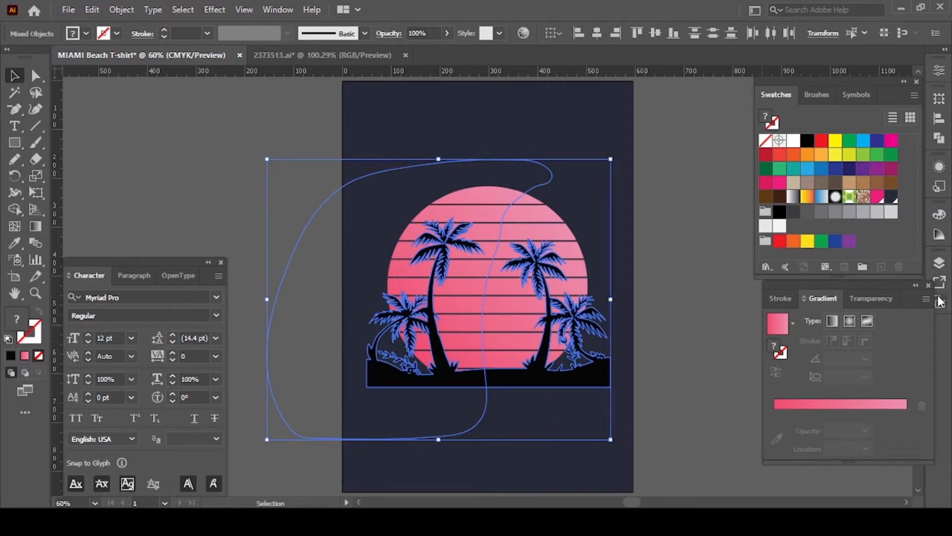
left_click(940, 139)
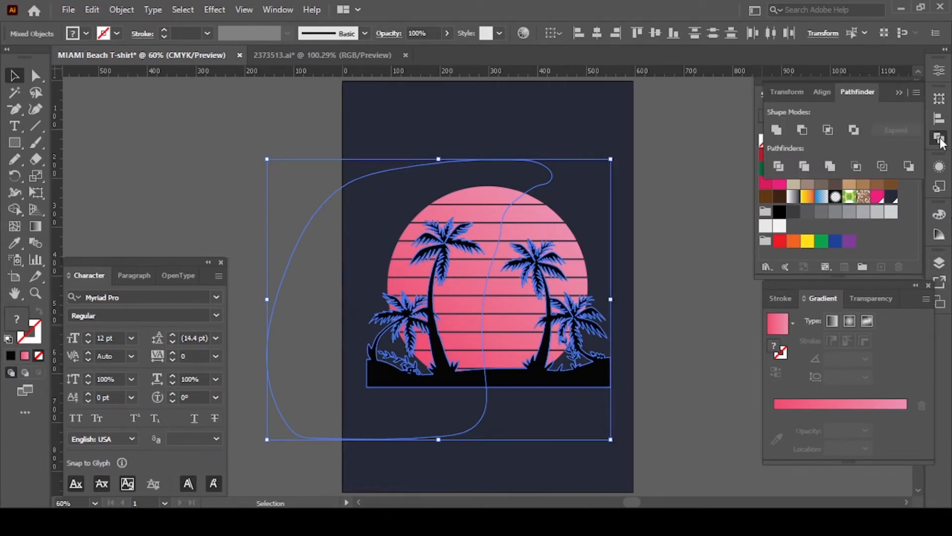
left_click(831, 166)
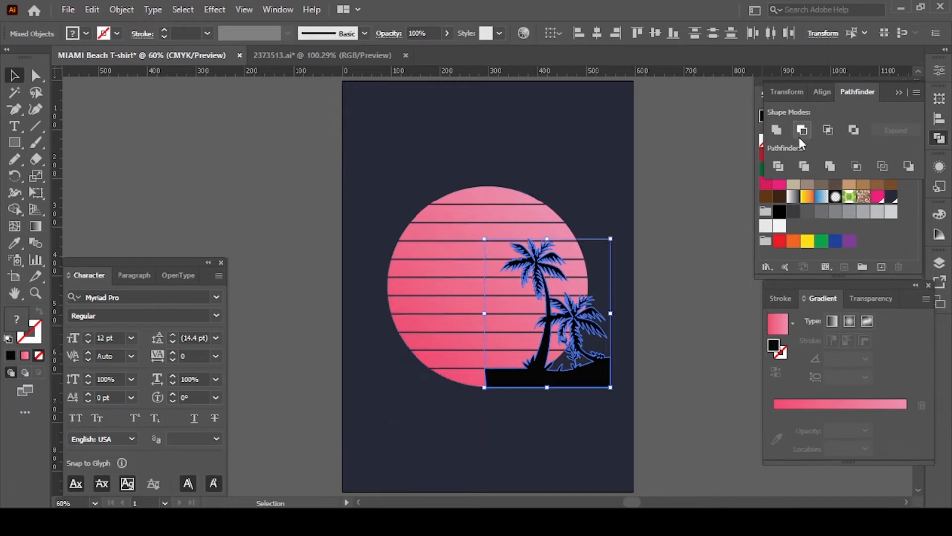
Step: Enlarge and rotate the remaining palm silhouette so its trunk leans left across the striped circle
left_click_drag(575, 399, 593, 377)
left_click_drag(474, 409, 410, 468)
mouse_move(608, 398)
left_mouse_down()
mouse_move(603, 414)
mouse_move(607, 400)
left_mouse_up()
left_click_drag(711, 479, 683, 505)
left_click_drag(638, 389, 640, 397)
key("shift+Left")
left_click(248, 195)
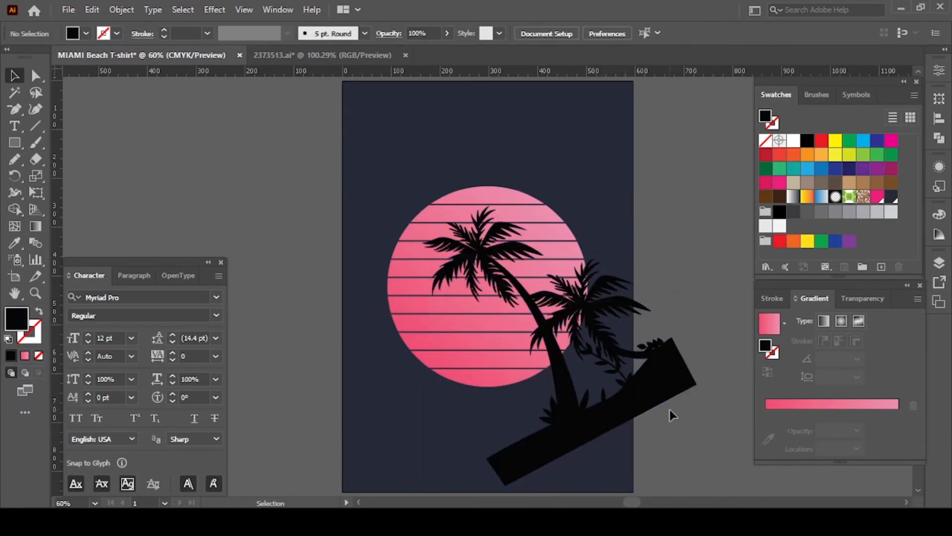
Step: Scale the tilted palm silhouette down slightly and nudge it upward over the circle
left_click(666, 384)
left_click_drag(697, 346, 680, 341)
key("Up")
key("Up")
key("Up")
key("Up")
key("Up")
left_click(712, 333)
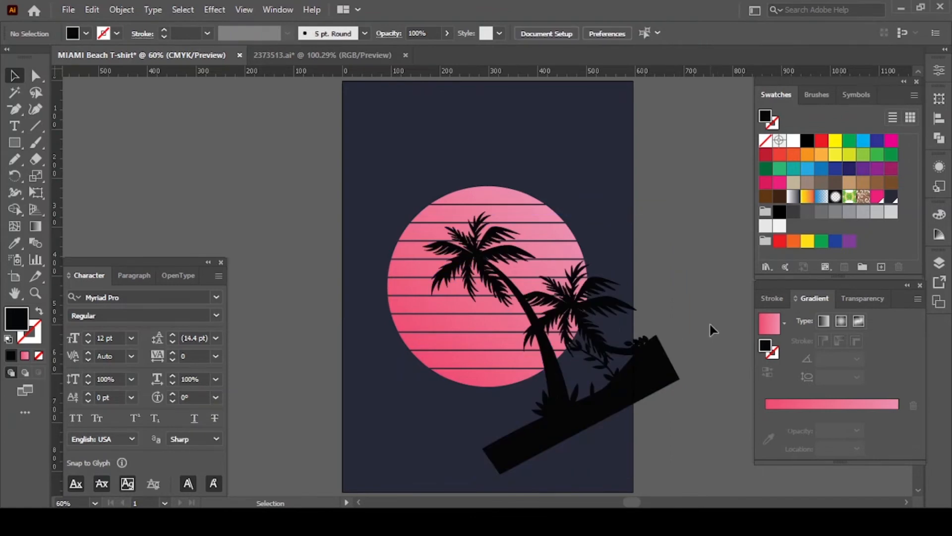
Step: Place a copy of the gradient circle in front and use it as a clipping mask for the palm silhouette
left_click(504, 386)
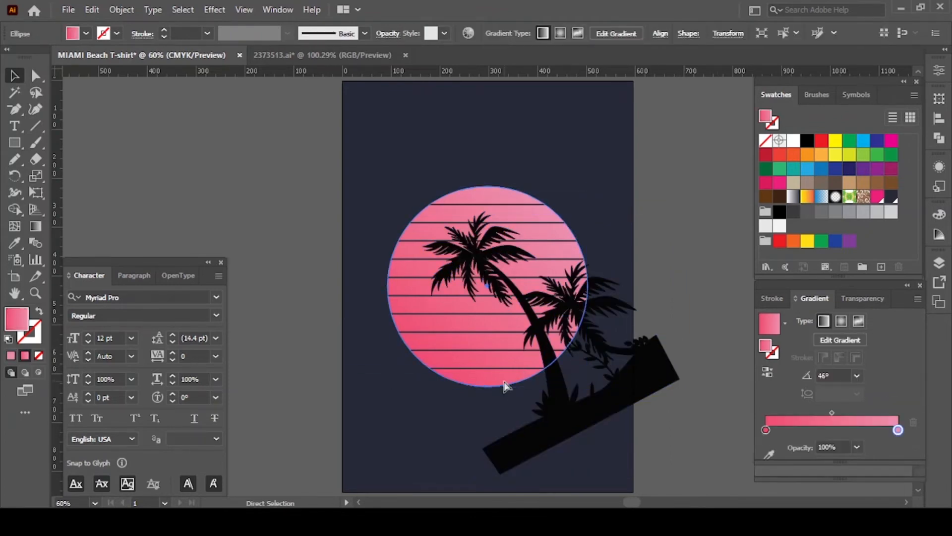
key("ctrl+shift+bracketright")
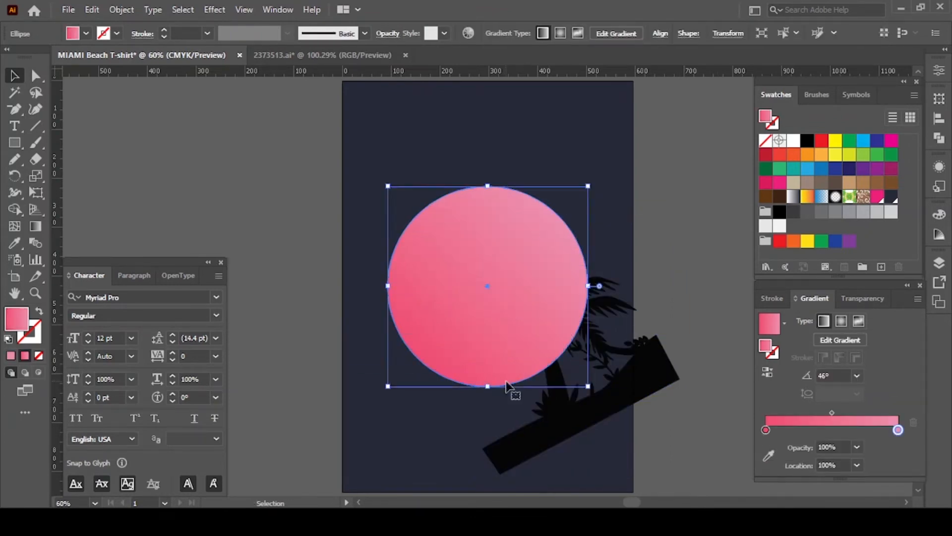
left_click(640, 385, "shift")
left_click(654, 383, "shift")
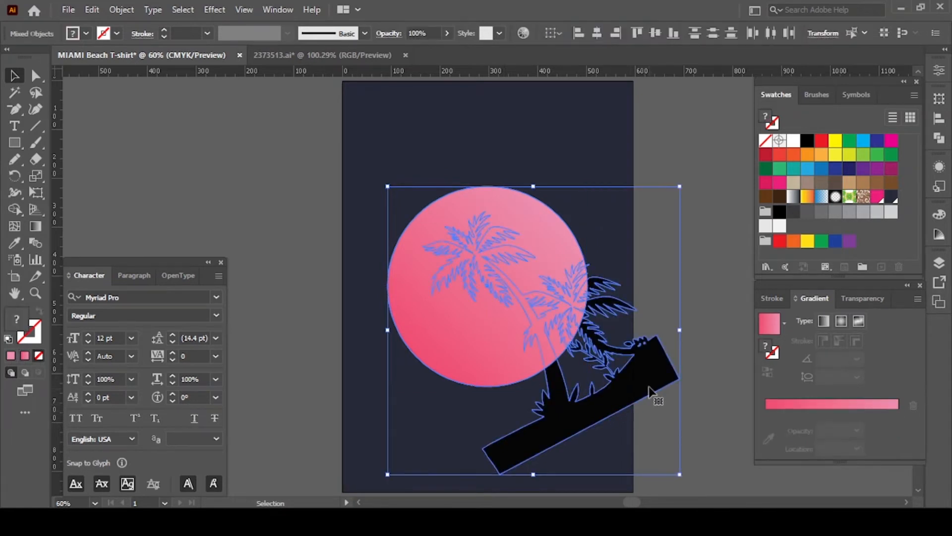
key("a")
key("ctrl+7")
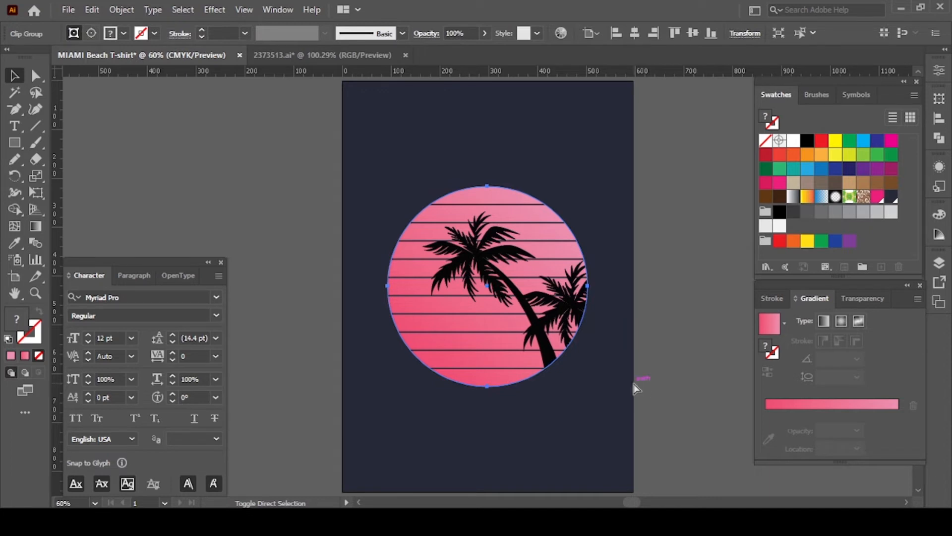
key("v")
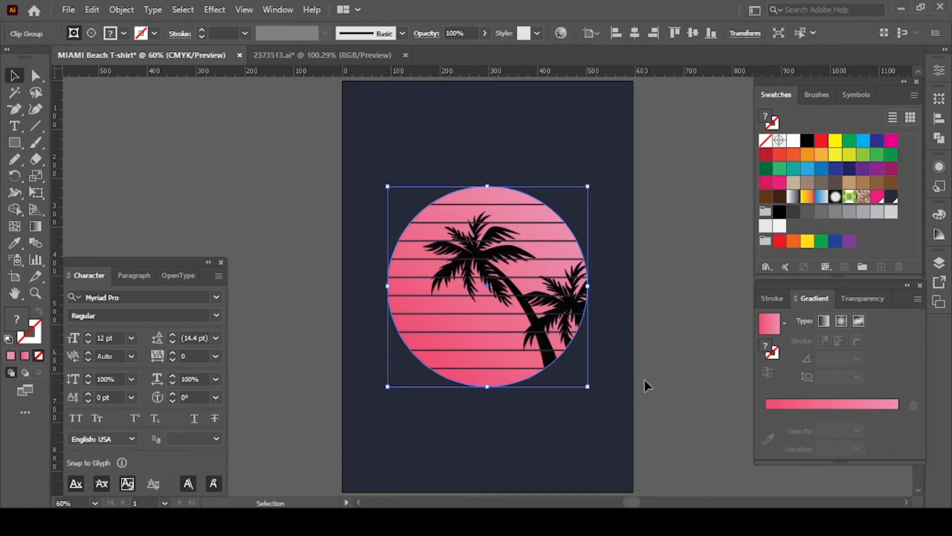
Step: Recolour the clipped palm silhouette with the dark navy background swatch
left_click(650, 381)
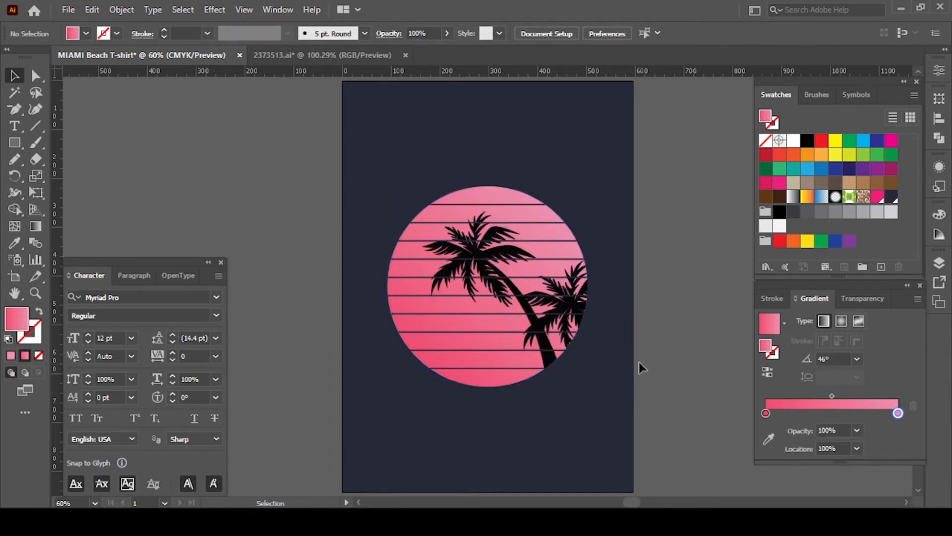
left_click(645, 362, "ctrl")
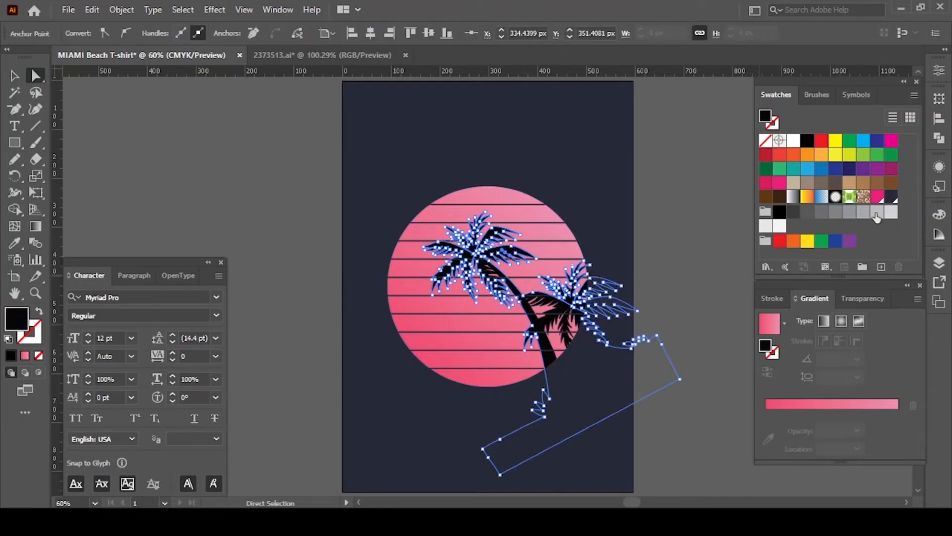
left_click(693, 263)
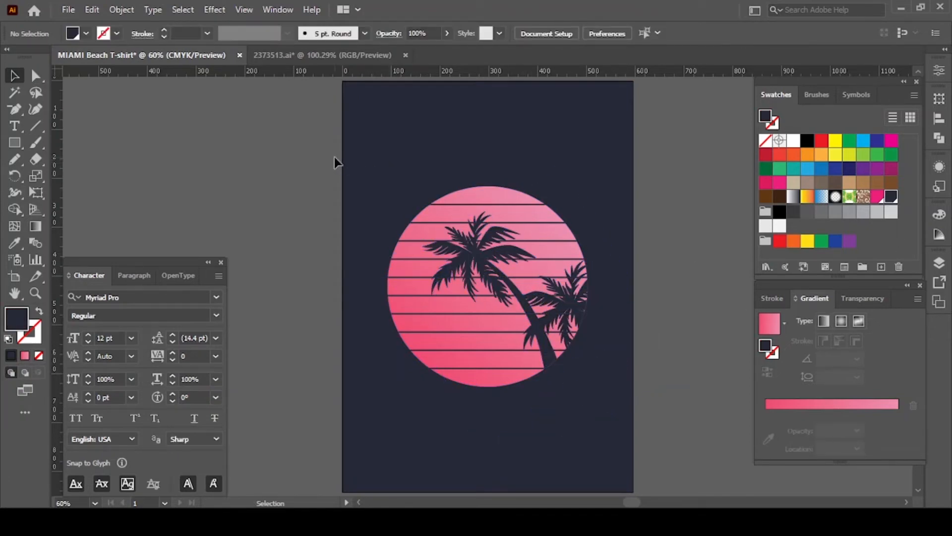
Step: Group the horizontal stripe lines and clip them to the circle's outline with a clipping mask
left_click_drag(334, 156, 382, 457)
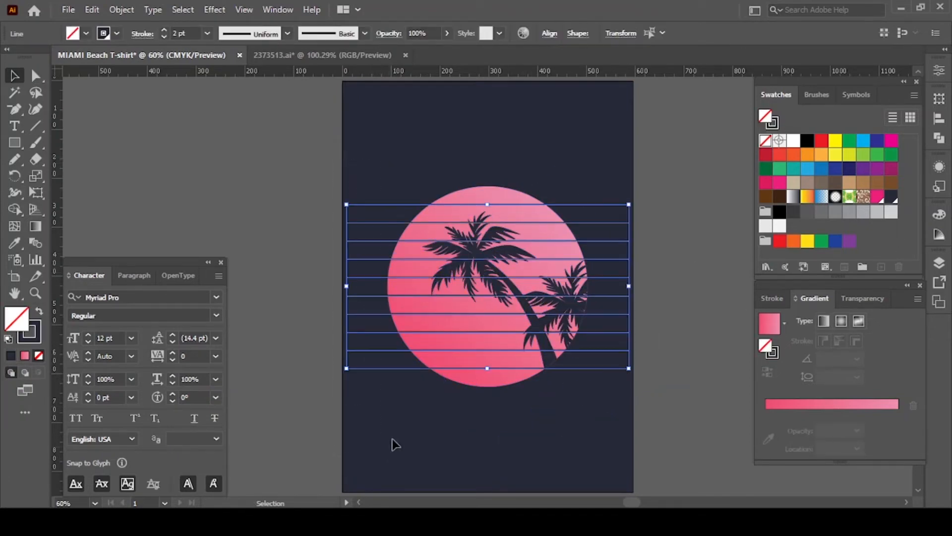
key("ctrl+g")
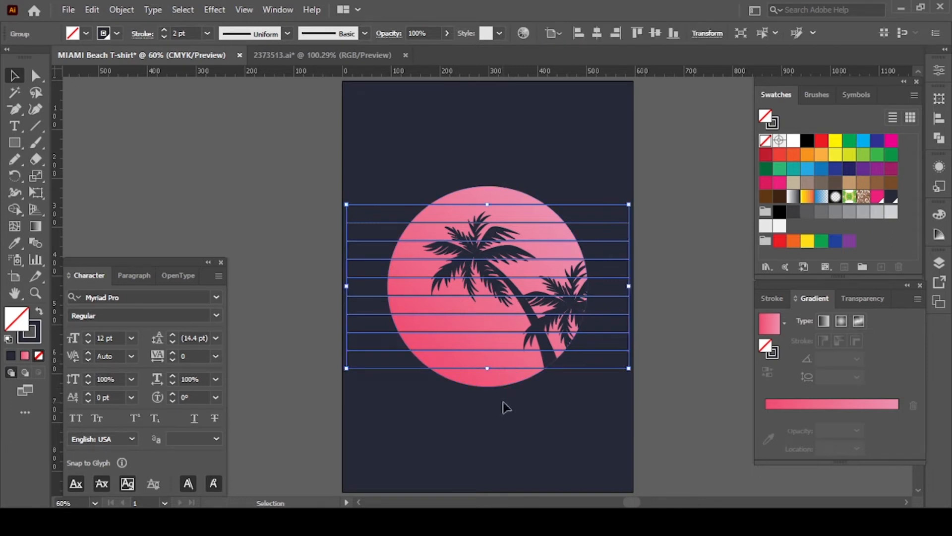
left_click(494, 388, "shift")
key("ctrl+7")
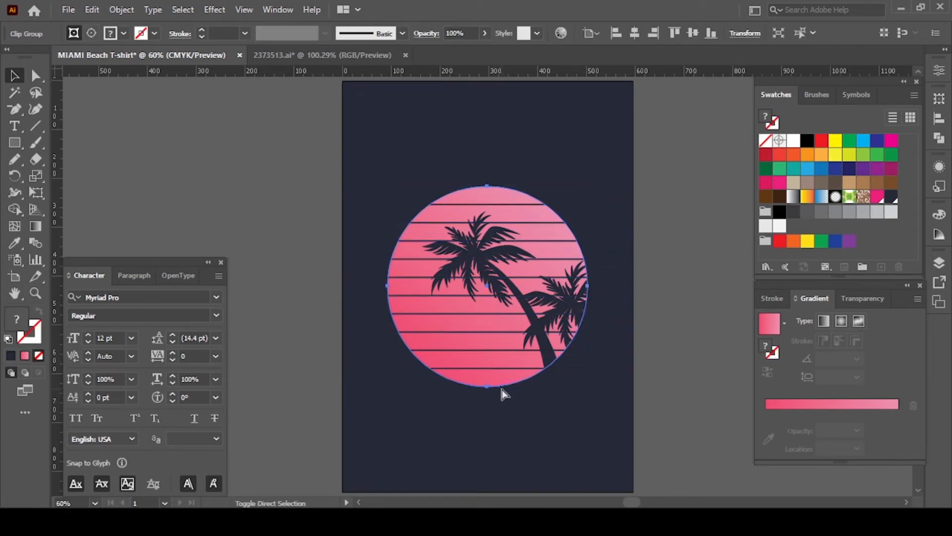
key("a")
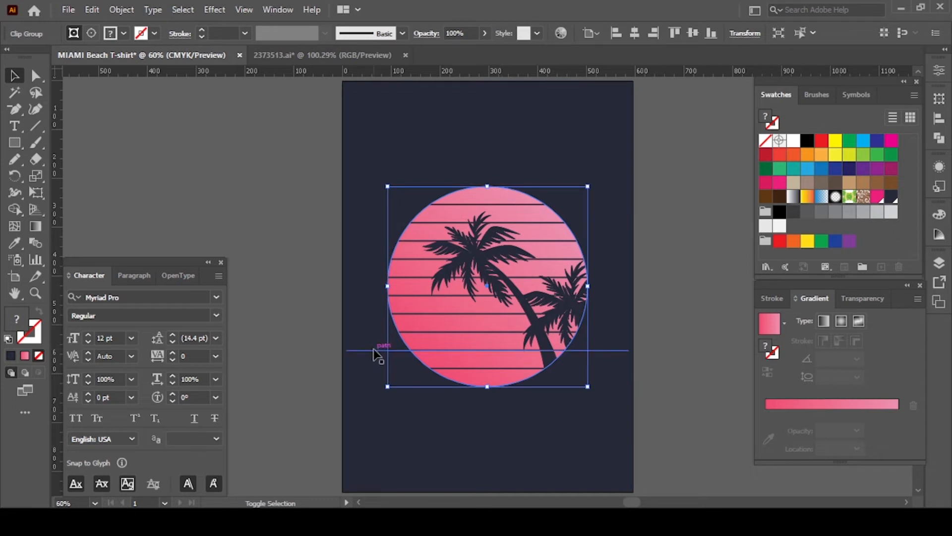
key("v")
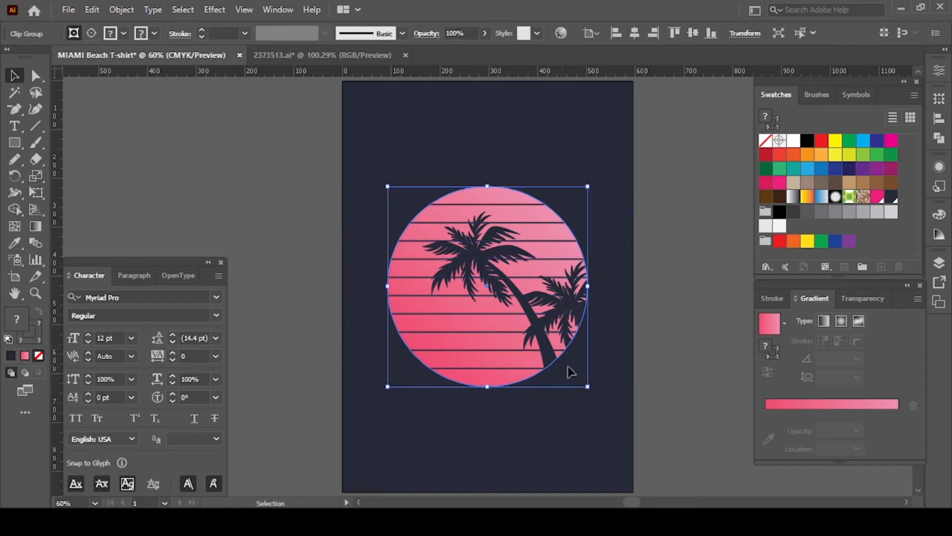
left_click(653, 321)
Step: Add the white text MIAMI at 140 pt and position it across the circle's lower half
key("t")
left_click(400, 376)
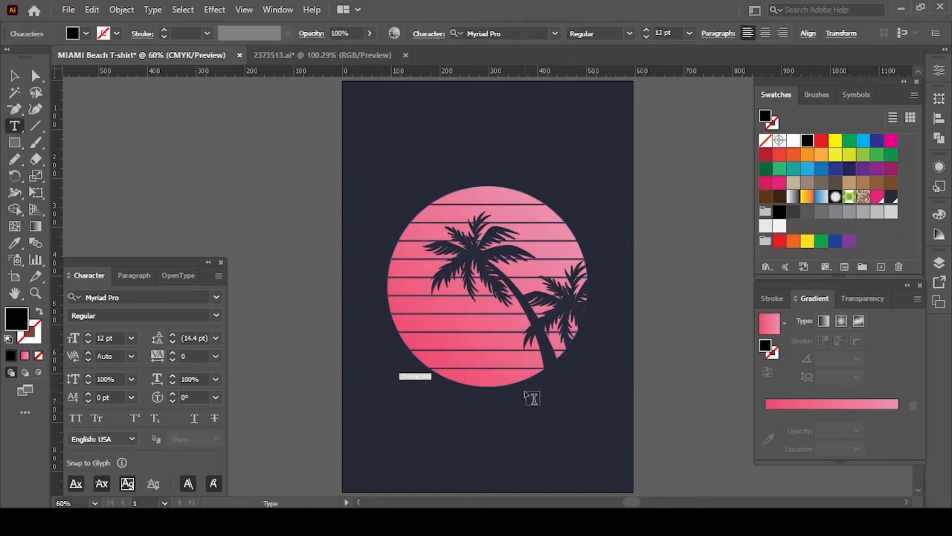
key("BackSpace")
type("MIAMI")
key("Escape")
type("140")
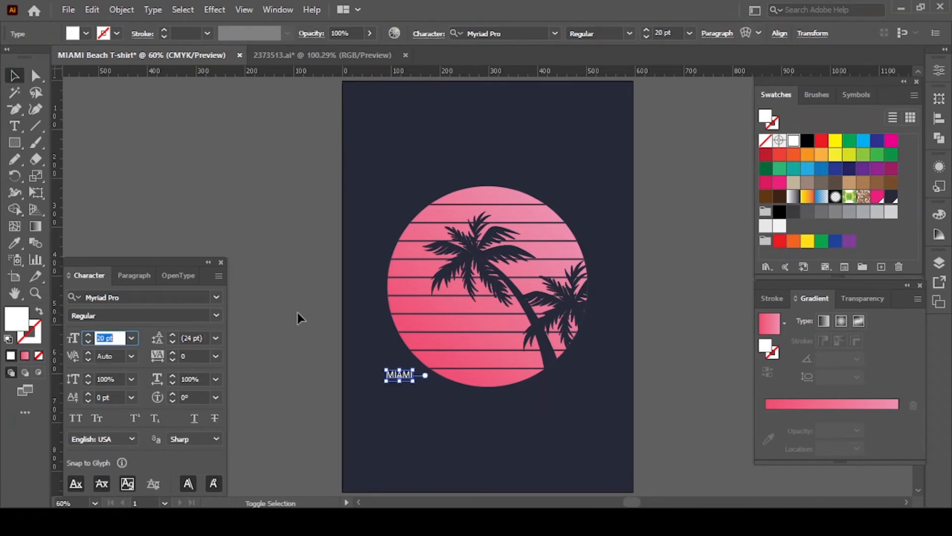
key("Return")
left_click_drag(401, 372, 489, 326)
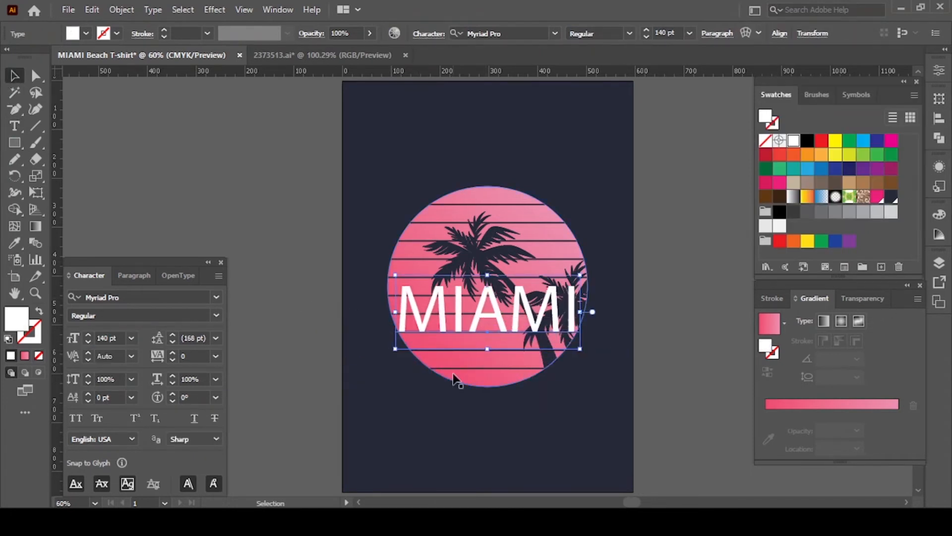
Step: Set the MIAMI text's font to Roboto Slab Bold and nudge the text slightly upward
key("ctrl+alt+shift+m")
type("Roboto")
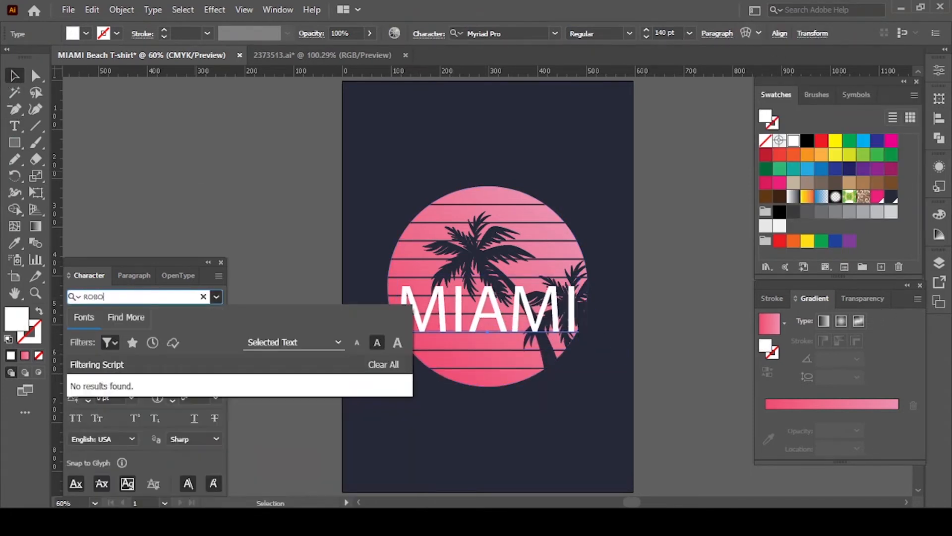
left_click(107, 342)
type("SL")
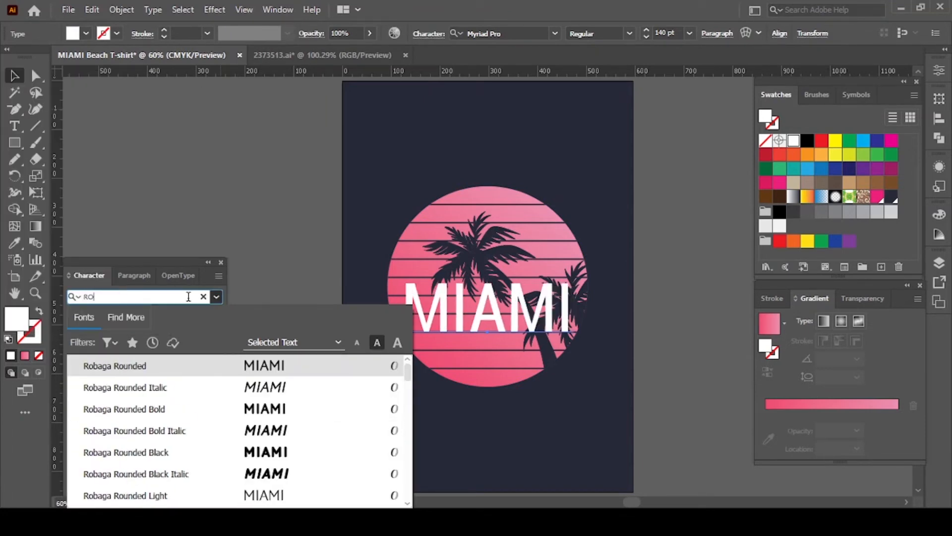
key("Down")
key("Down")
key("Down")
key("Return")
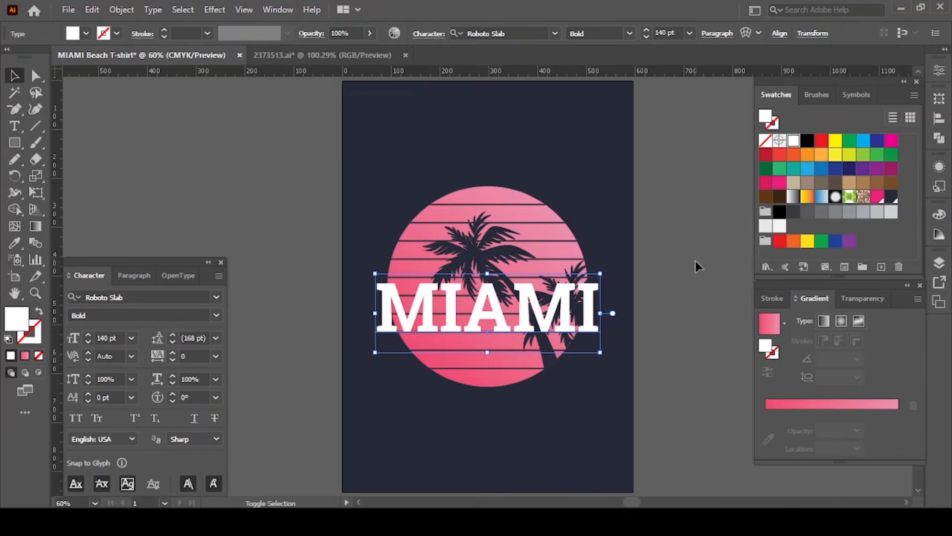
key("shift+Up")
key("shift+Up")
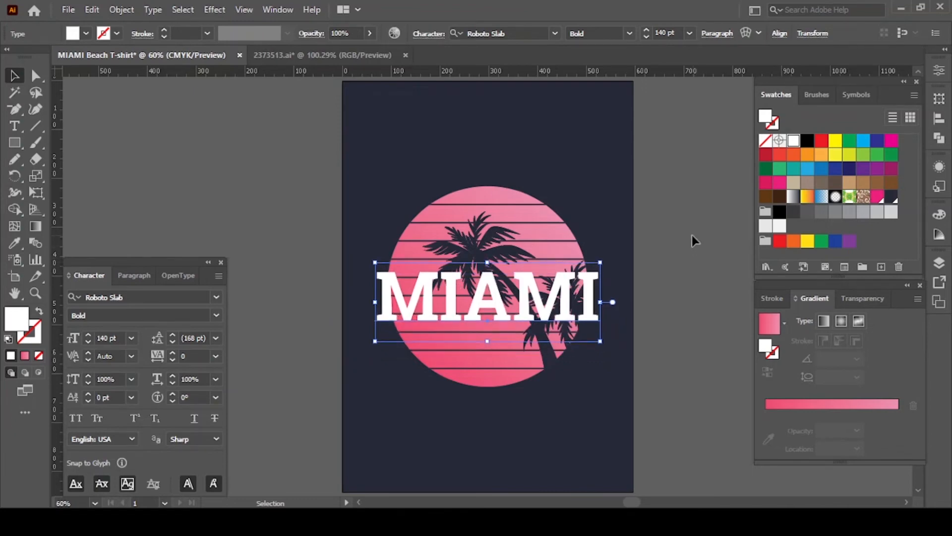
Step: Duplicate the MIAMI text directly below the original and change the copy's wording to Beach
left_click(692, 235)
left_click_drag(495, 311, 496, 358)
double_click(496, 358)
key("ctrl+a")
type("Beach")
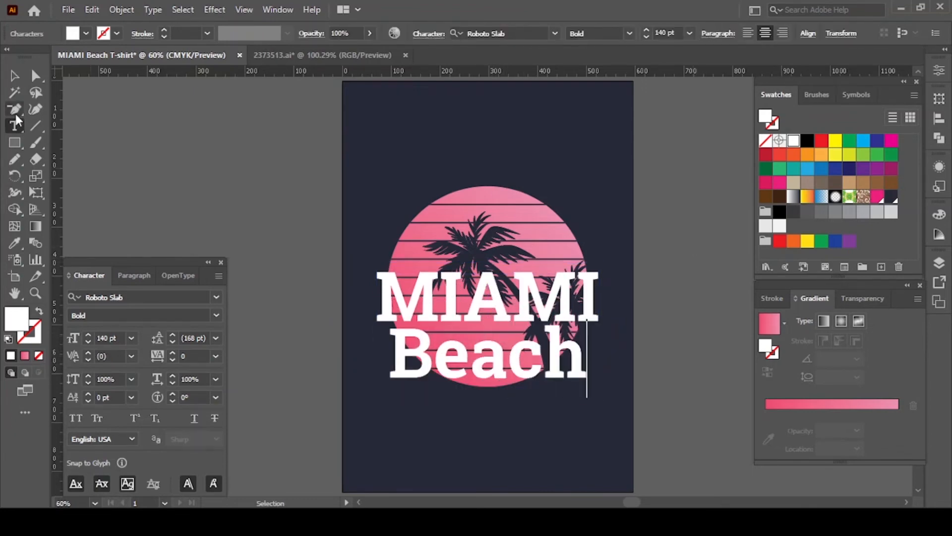
key("Escape")
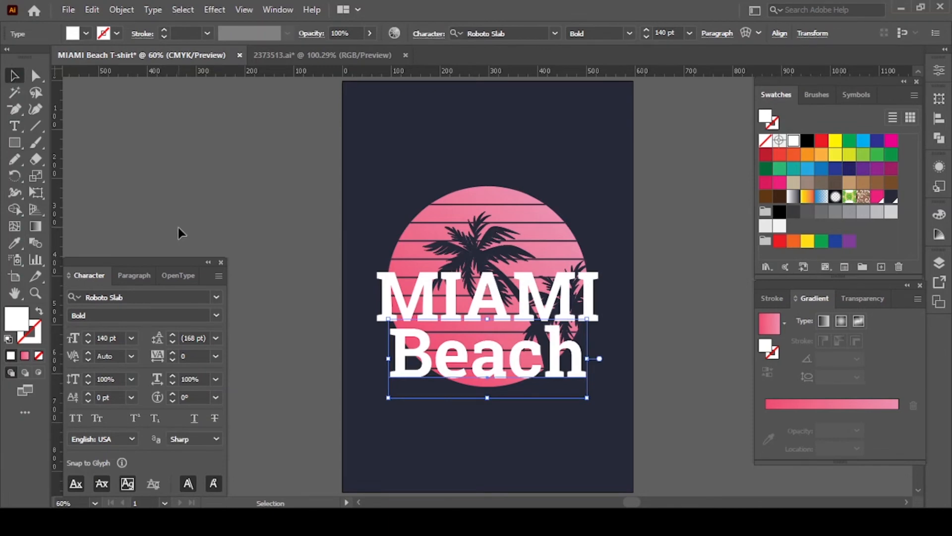
Step: Set the Beach text to the Playlist Script font at 94 pt
left_click(95, 297)
type("playlist")
key("Return")
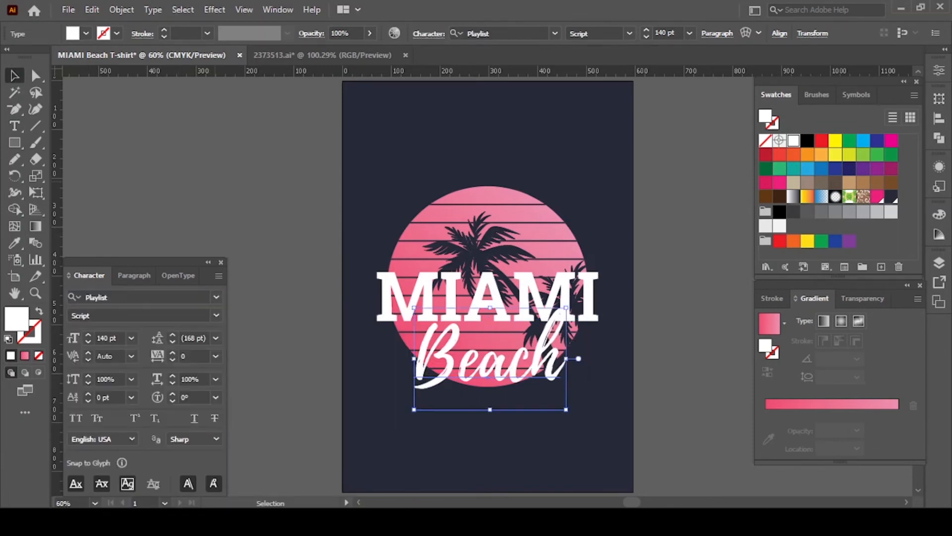
left_click(107, 337)
type("954")
key("Return")
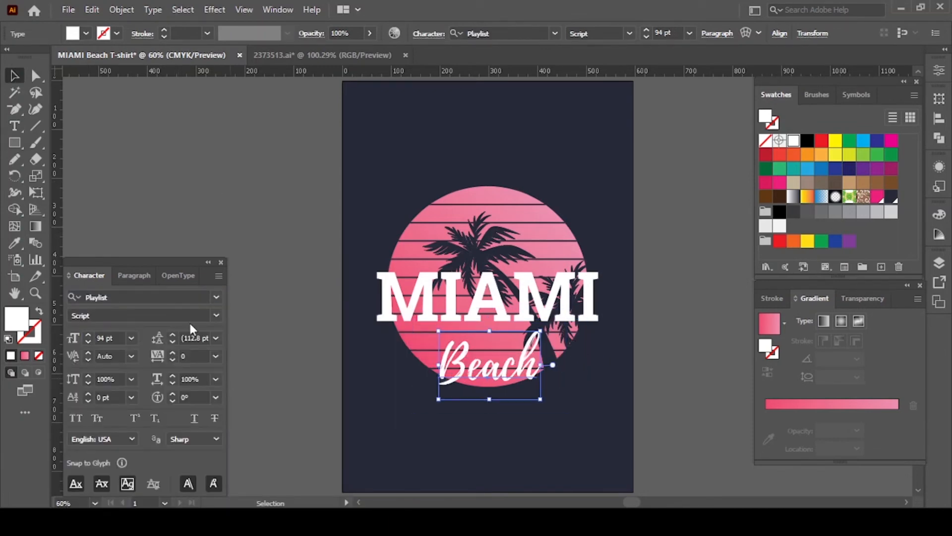
Step: Shift the Beach text right so it sits close beneath the second half of MIAMI
key("shift+Right")
key("shift+Right")
key("shift+Right")
key("shift+Right")
key("shift+Right")
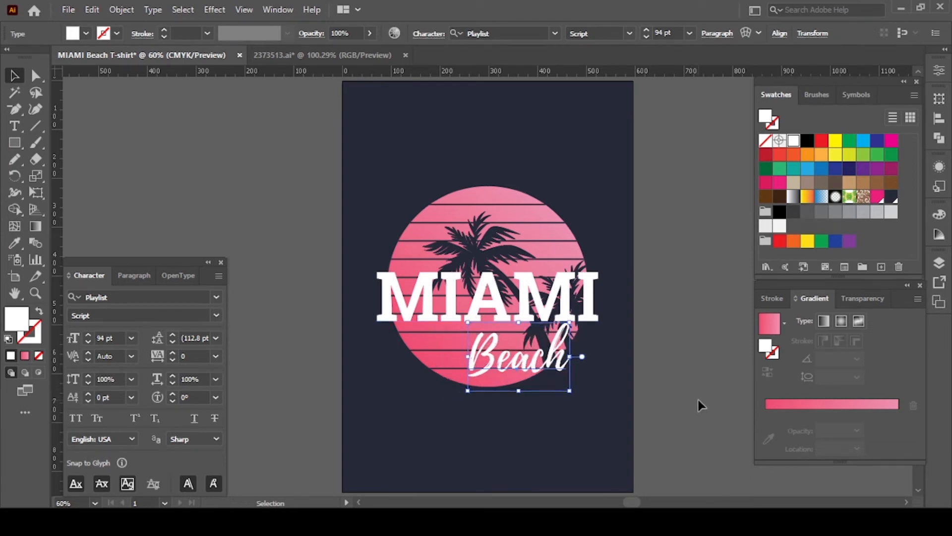
left_click(683, 379)
Step: Duplicate the MIAMI text below Beach and change the copy's wording to 1915
left_click_drag(563, 359, 566, 403)
key("ctrl+z")
left_click_drag(588, 313, 588, 419)
double_click(554, 403)
key("ctrl+a")
type("1915")
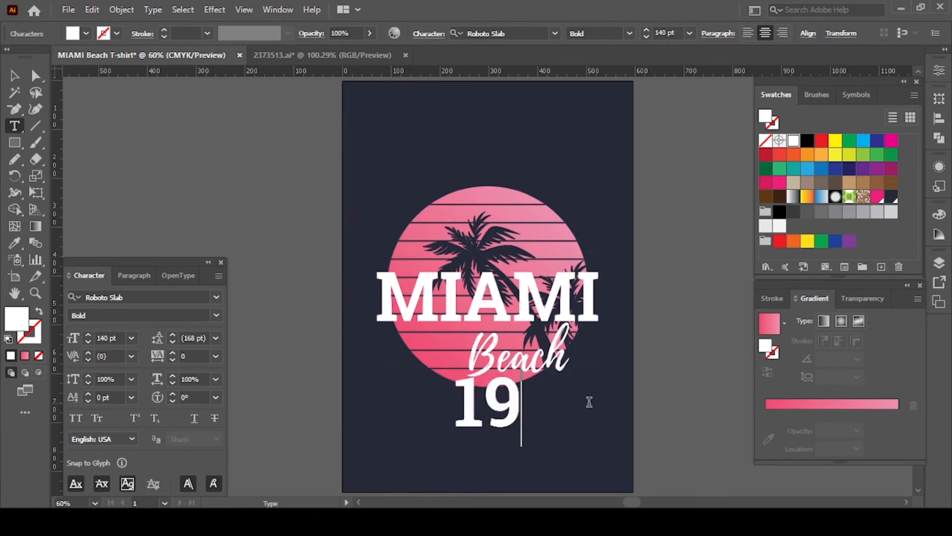
left_click(14, 76)
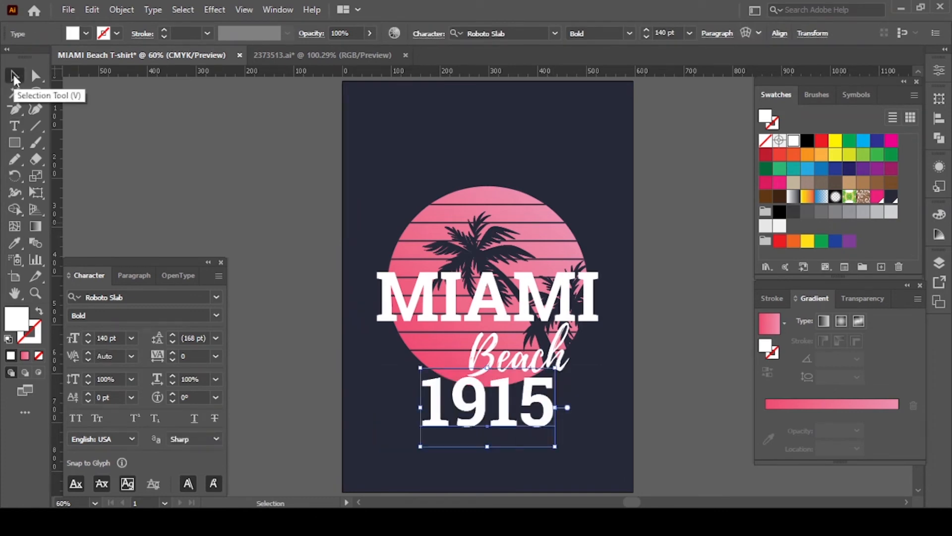
Step: Set the 1915 text to 20 pt with a tracking of 200
left_click(106, 338)
type("20")
key("Return")
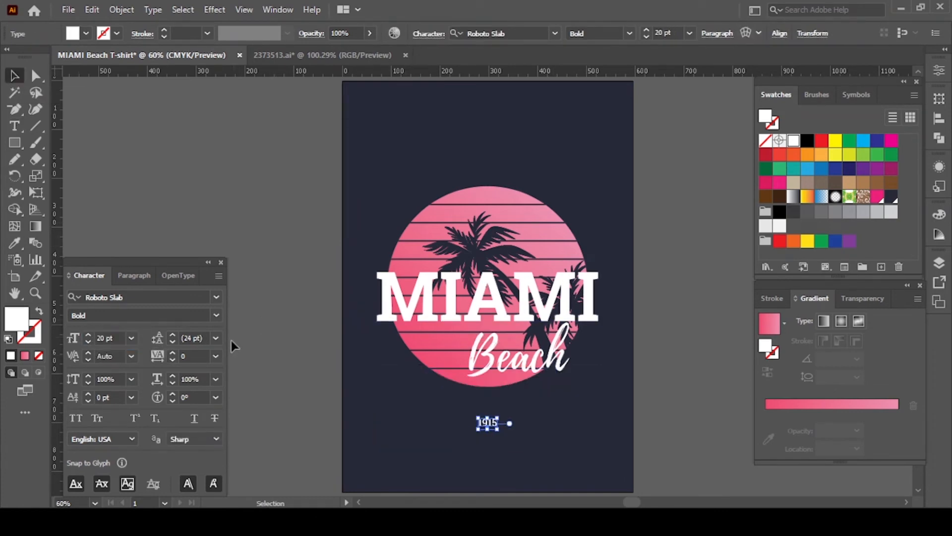
left_click(216, 355)
left_click(233, 342)
Step: Move the 1915 text up and right until it sits just below the end of Beach
key("shift+Up")
key("shift+Up")
key("shift+Up")
key("shift+Up")
key("shift+Up")
key("shift+Right")
key("shift+Right")
key("shift+Right")
key("shift+Right")
key("shift+Right")
key("shift+Right")
key("shift+Right")
key("shift+Right")
key("shift+Right")
key("shift+Right")
key("shift+Up")
key("shift+Up")
key("shift+Up")
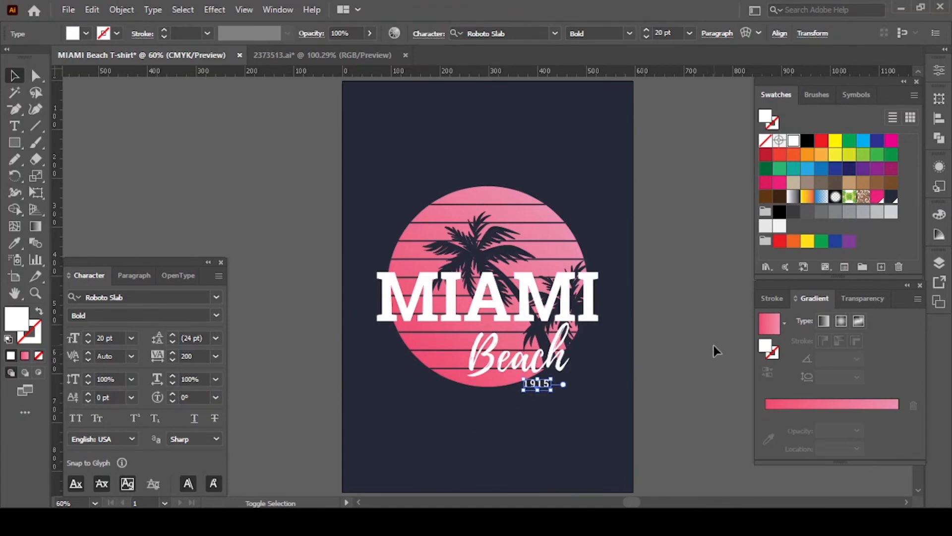
Step: Nudge the 1915 text further right and slightly up so its right edge lines up with the end of Beach
key("shift+Right")
key("shift+Right")
key("shift+Right")
key("shift+Right")
key("shift+Right")
key("shift+Up")
key("shift+Up")
left_click(713, 346)
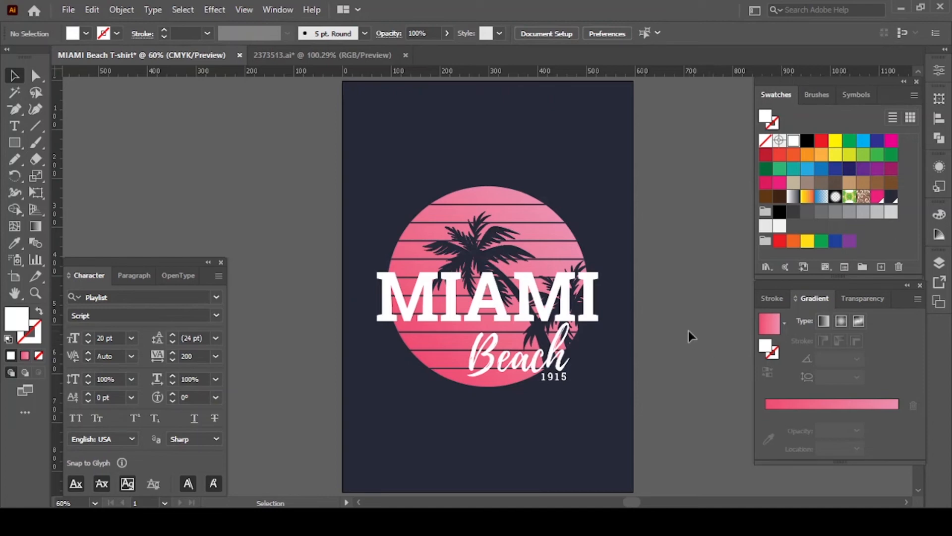
Step: Draw a tall unfilled rectangle with a white stroke across the sun and delete its lower-right anchor point to form a triangle
left_click(14, 143)
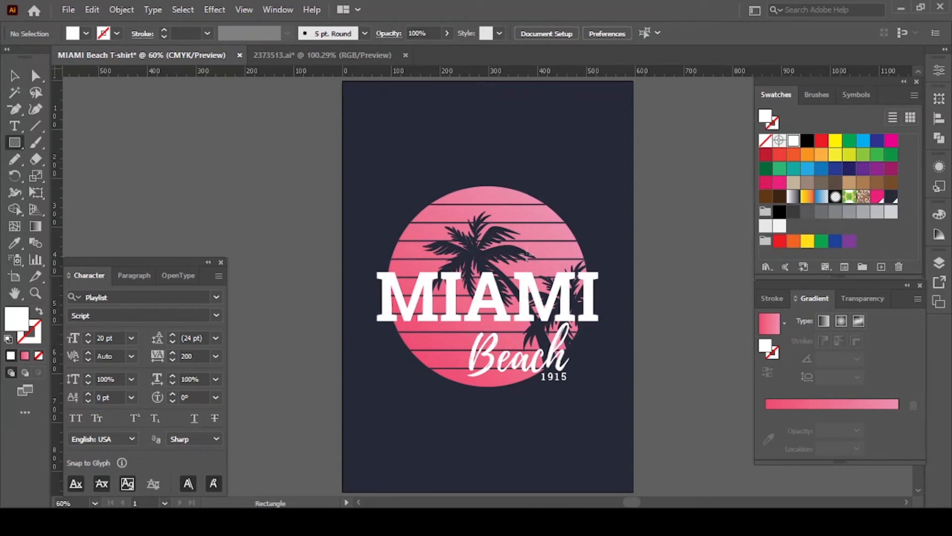
key("shift+x")
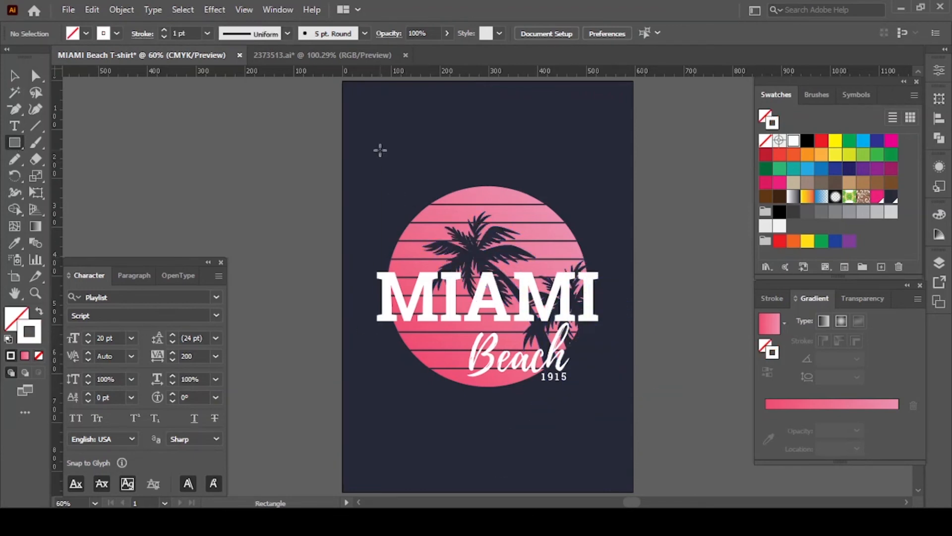
left_click_drag(388, 137, 548, 436)
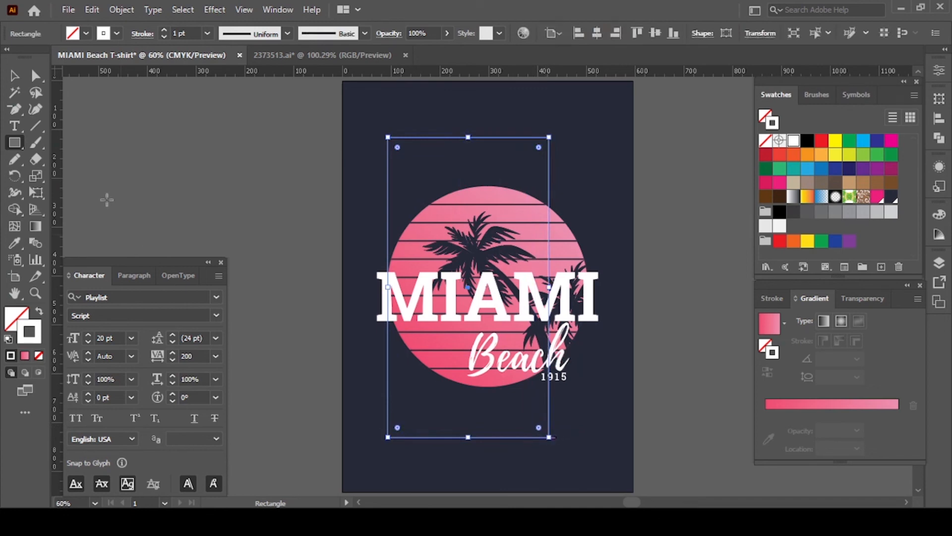
left_click(16, 113)
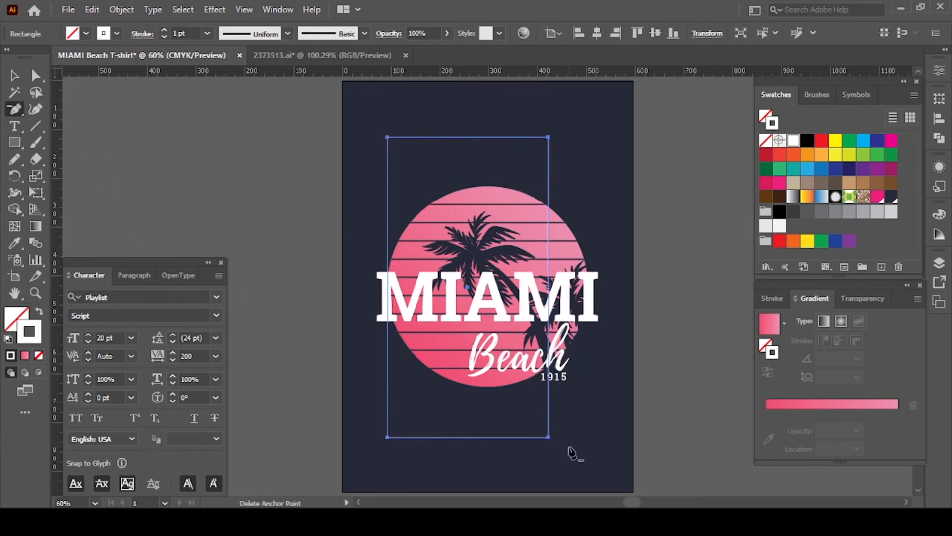
left_click(548, 437)
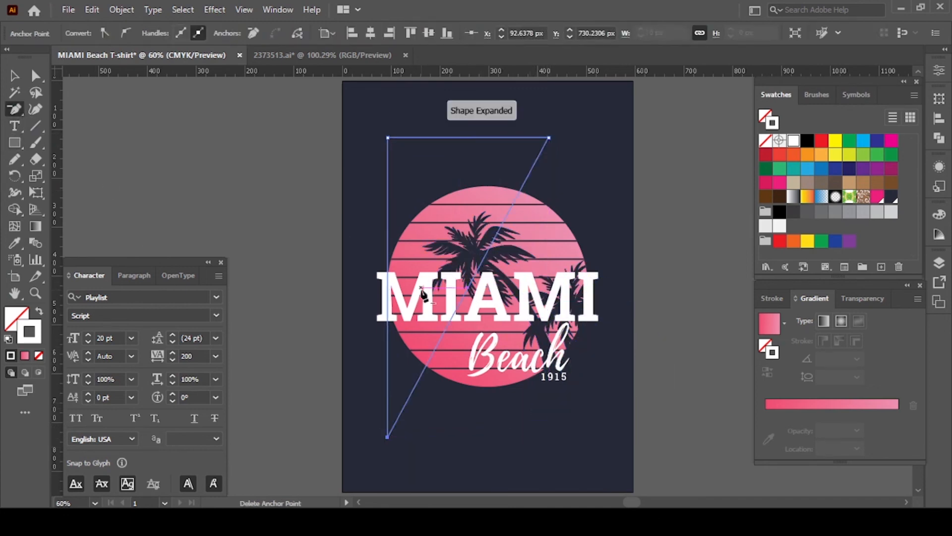
Step: Reshape the triangle by moving its three anchors in to just outside the sun's upper-left, upper-right and lower-left edges
key("a")
left_click_drag(388, 137, 585, 198)
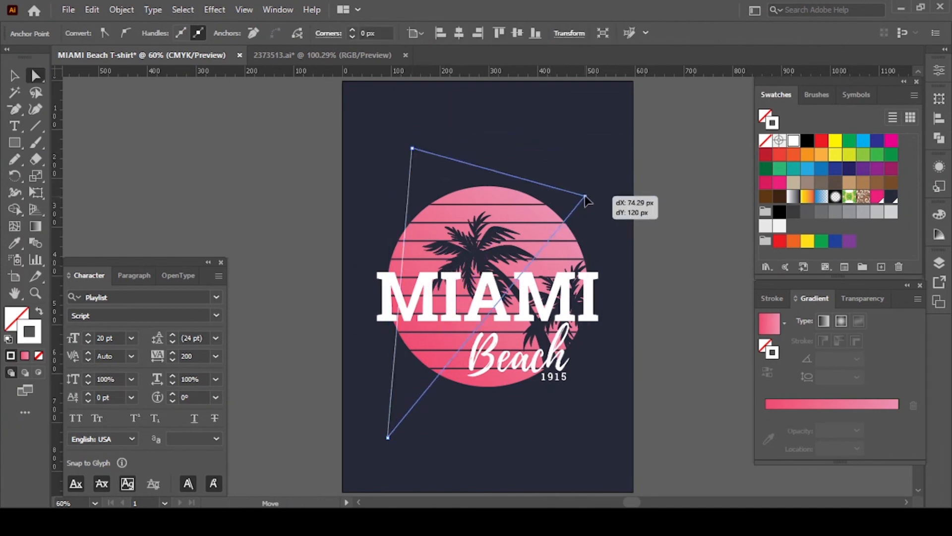
left_click_drag(412, 148, 414, 157)
left_click_drag(388, 437, 419, 397)
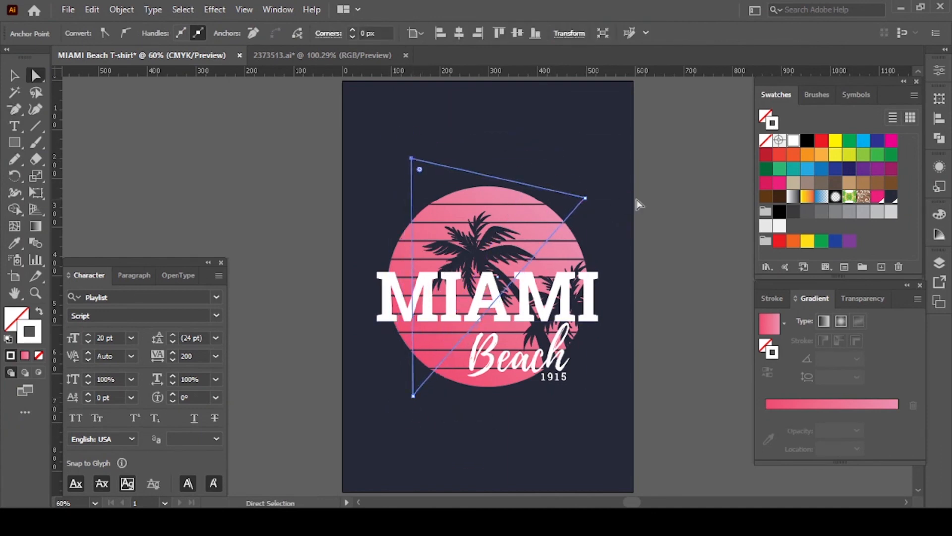
left_click(663, 162)
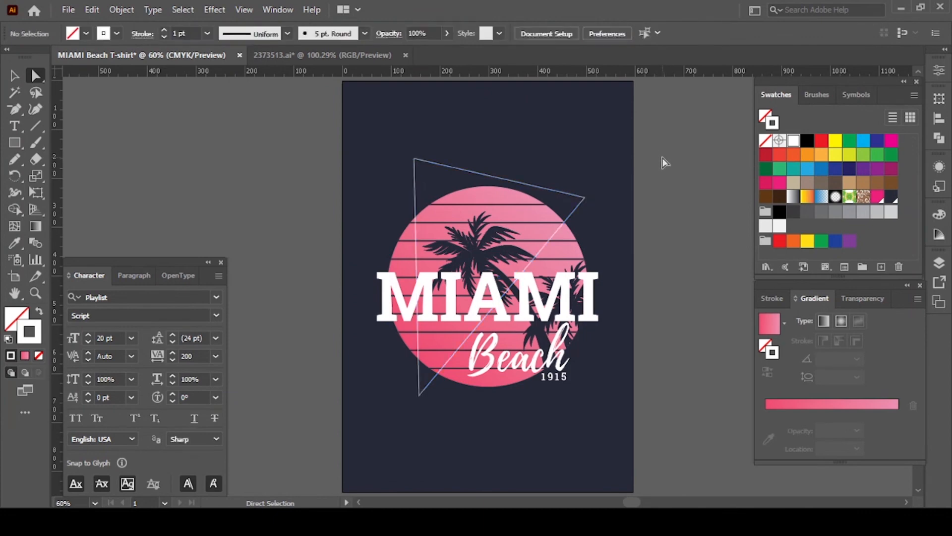
Step: Set the triangle outline's stroke weight to 2 pt and deselect it
key("v")
left_click(565, 221)
left_click(772, 298)
left_click(807, 318)
left_click(672, 239)
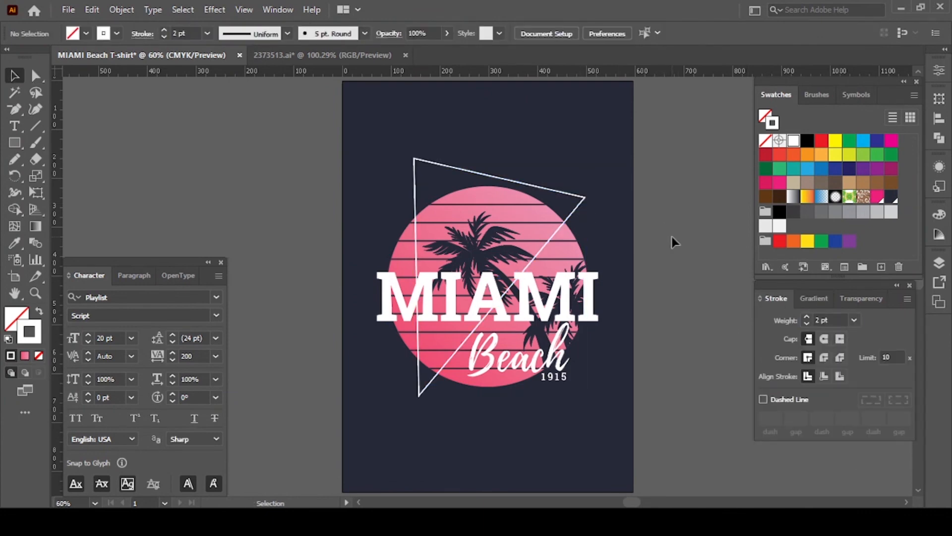